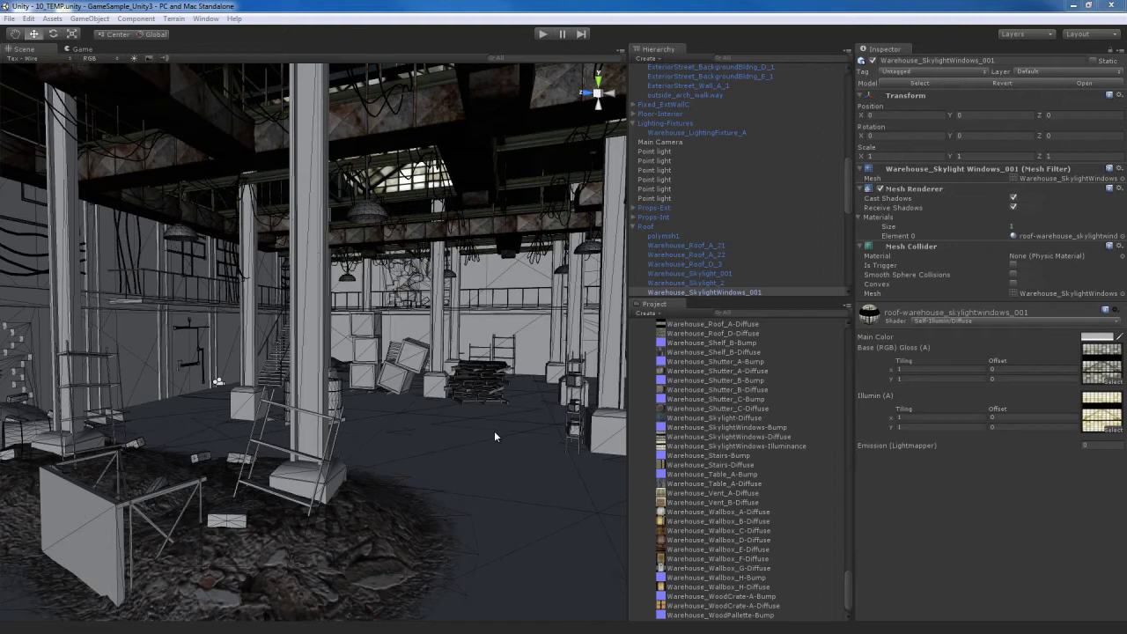
Select the interior warehouse table and set its material's shader to Bumped Specular.
right_click_drag(474, 415, 426, 361)
left_click(426, 361)
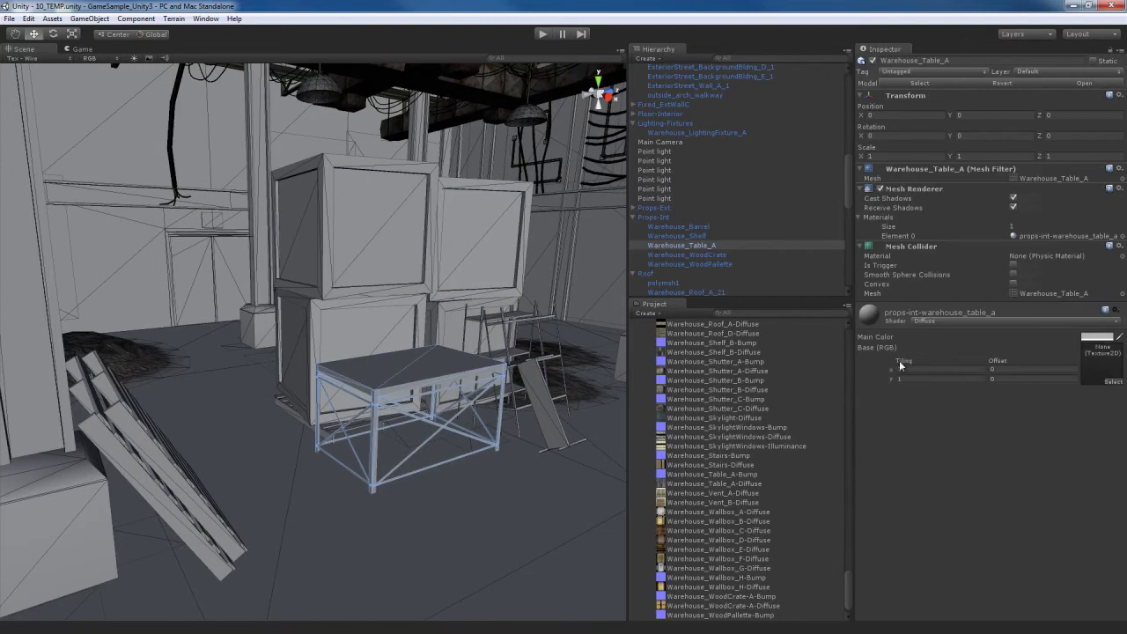
mouse_move(515, 461)
right_mouse_down()
mouse_move(503, 452)
mouse_move(502, 467)
right_mouse_up()
left_click(1003, 320)
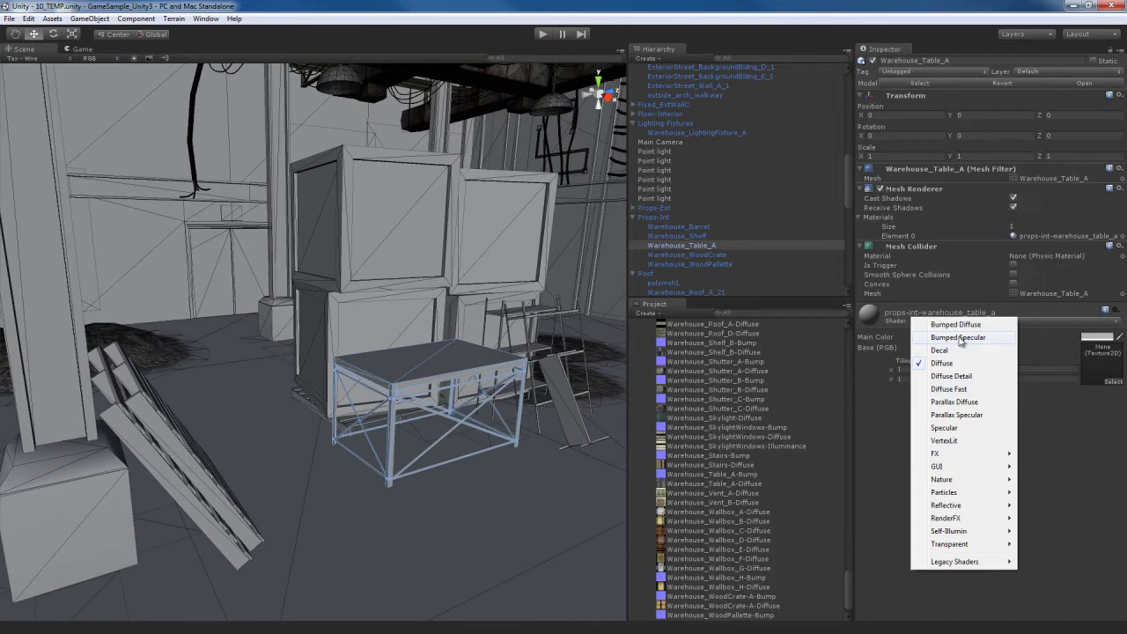
left_click(958, 339)
Find the table textures with the search term "table" and assign Warehouse_Table_A-Diffuse as the table material's base texture.
right_click_drag(472, 482, 468, 445)
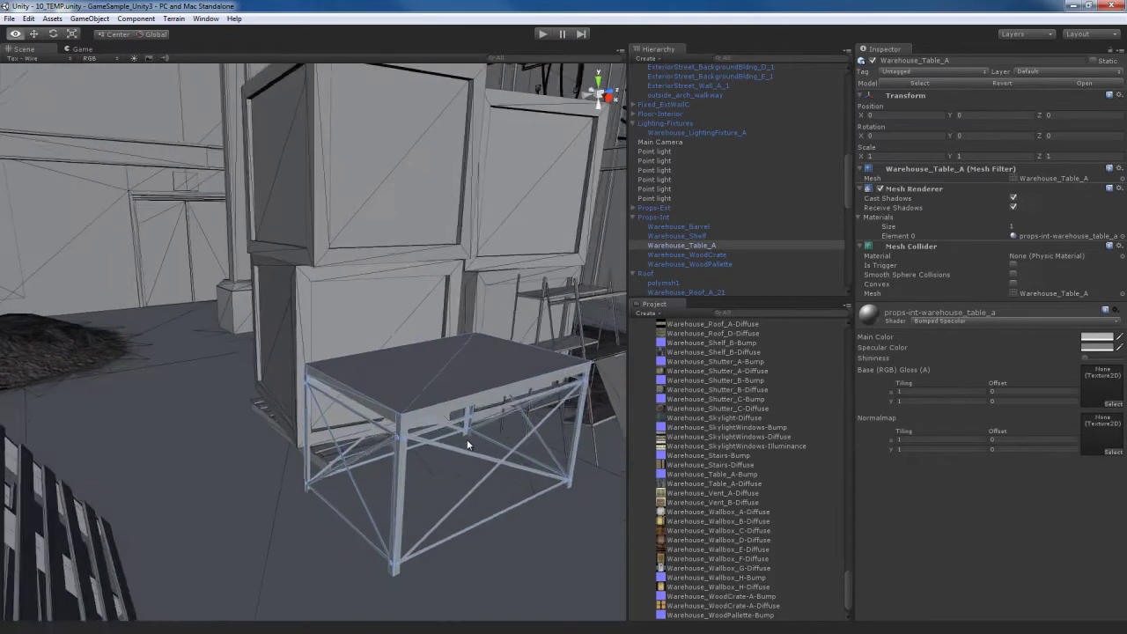
scroll(467, 441, "down", 3)
left_click(1113, 404)
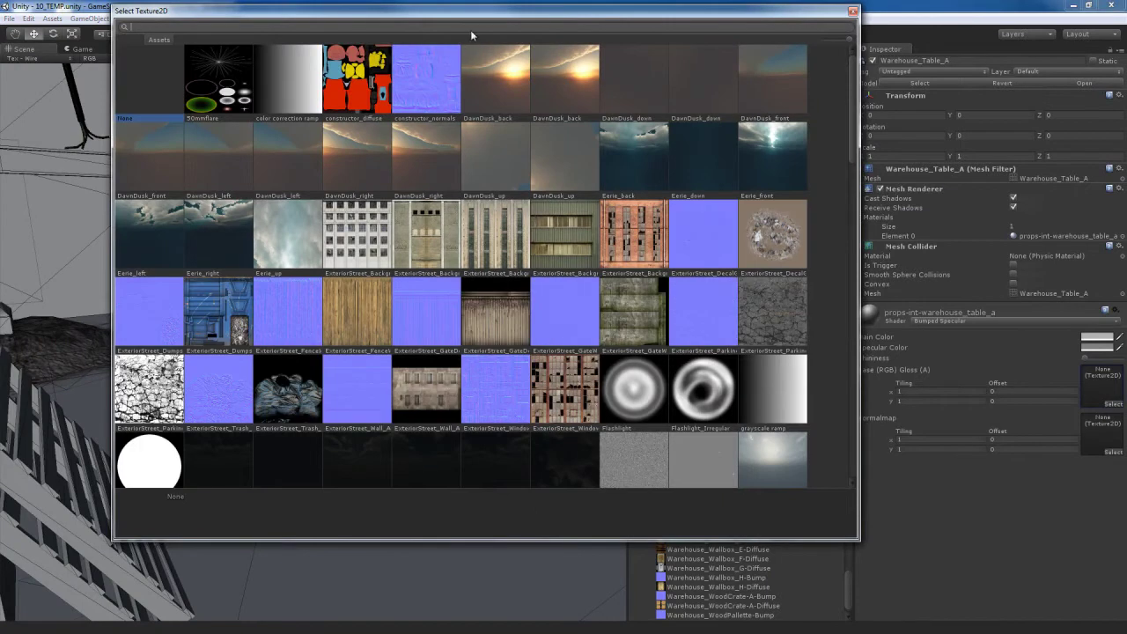
type("table")
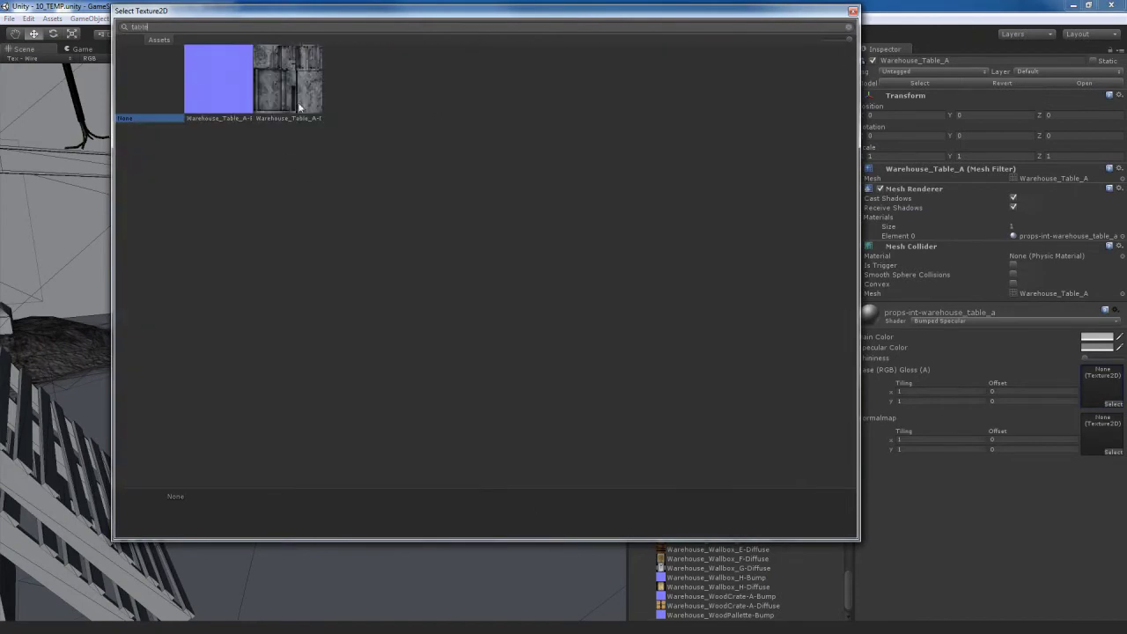
double_click(299, 106)
Enable Generate Alpha from Greyscale for the Warehouse_Table_A-Diffuse texture and apply the import settings.
left_click(1112, 383)
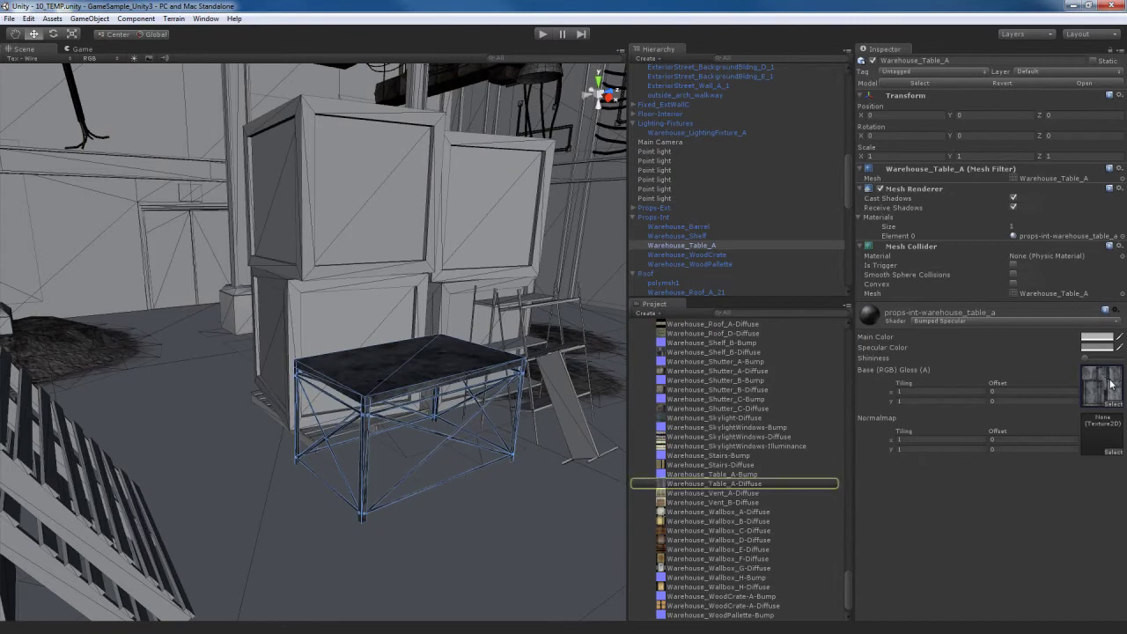
scroll(729, 392, "down", 1)
left_click(714, 466)
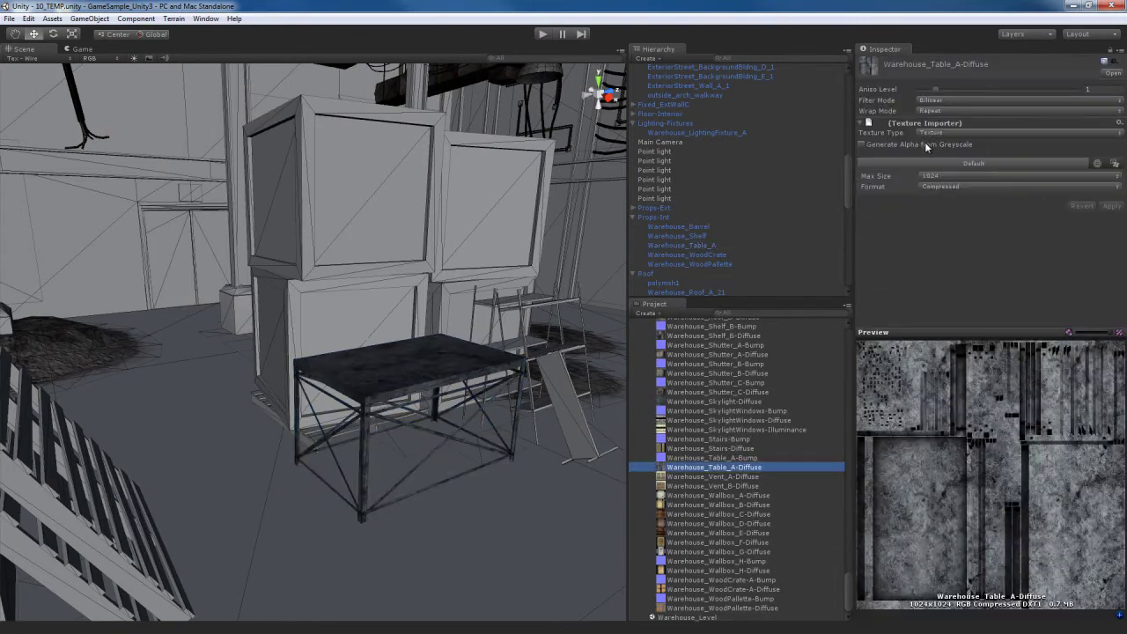
left_click(924, 144)
left_click(1112, 205)
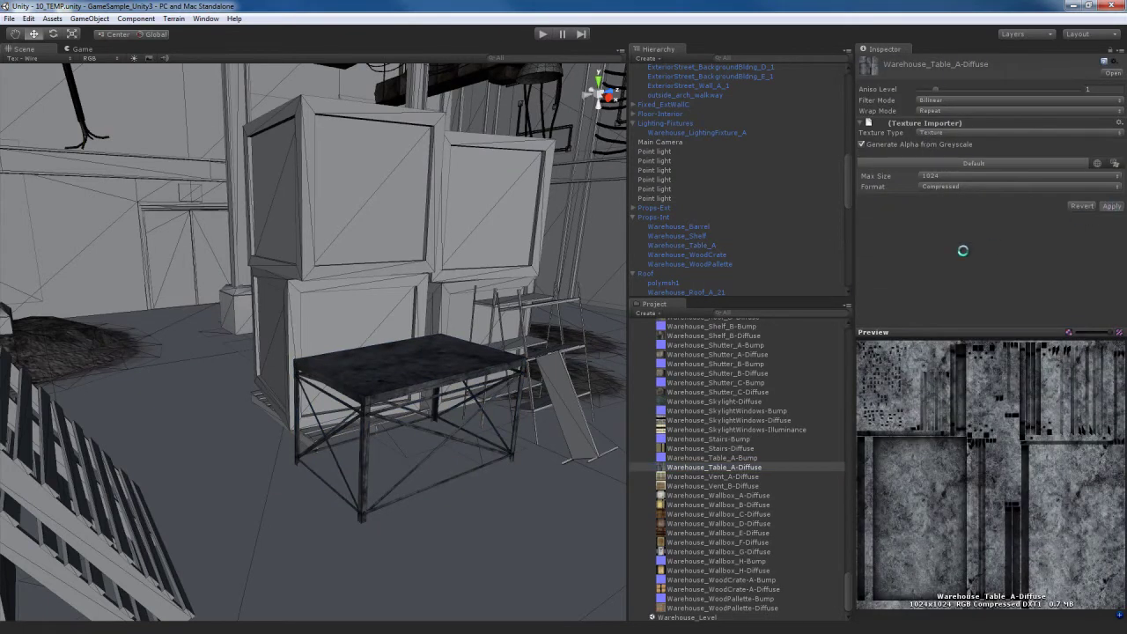
Assign Warehouse_Table_A-Bump as the table material's normalmap and fix its texture type as a normal map.
left_click_drag(712, 456, 1108, 442)
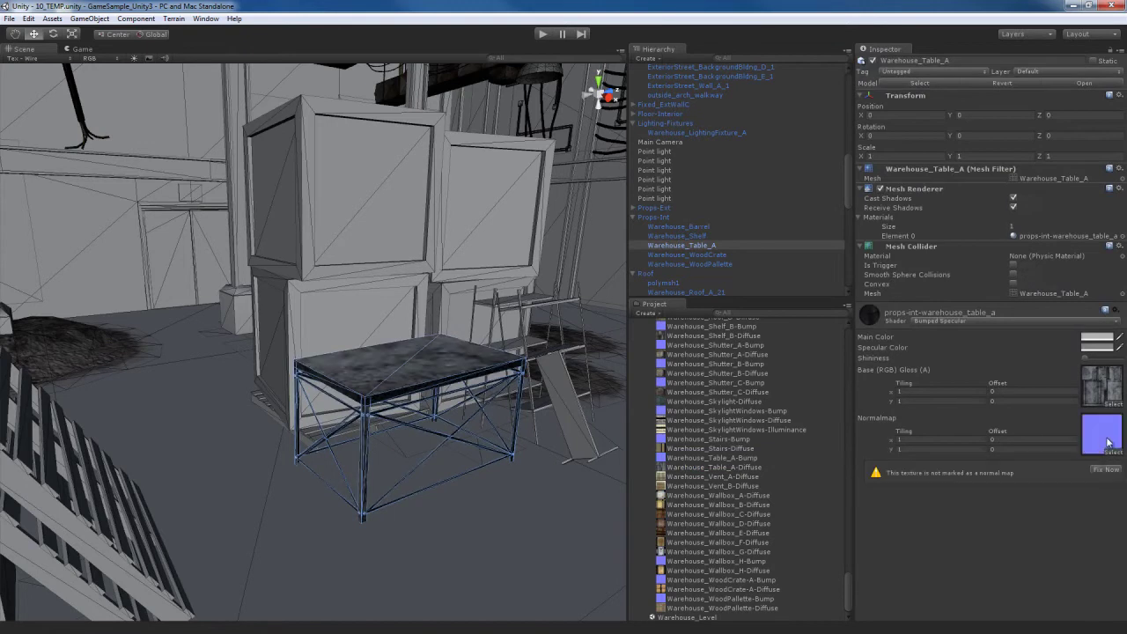
left_click(1105, 470)
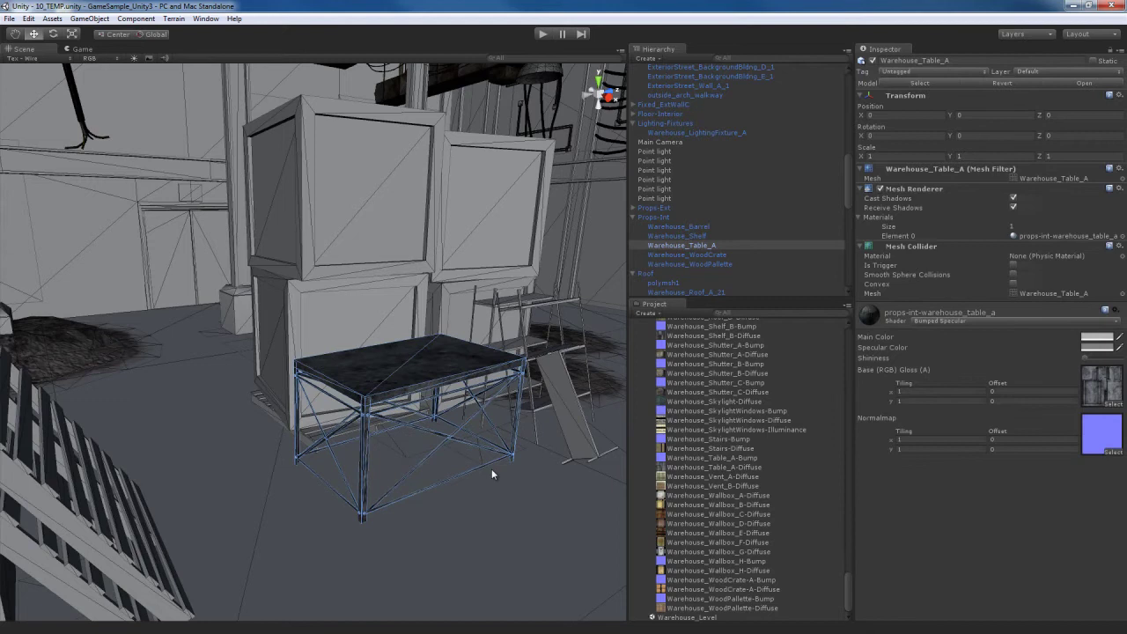
Inspect the other interior props and their materials: the shelf, the stacked wood crates and the leaning wood pallet.
mouse_move(482, 401)
left_mouse_down("alt")
mouse_move(414, 412)
mouse_move(486, 408)
mouse_move(477, 403)
left_mouse_up("alt")
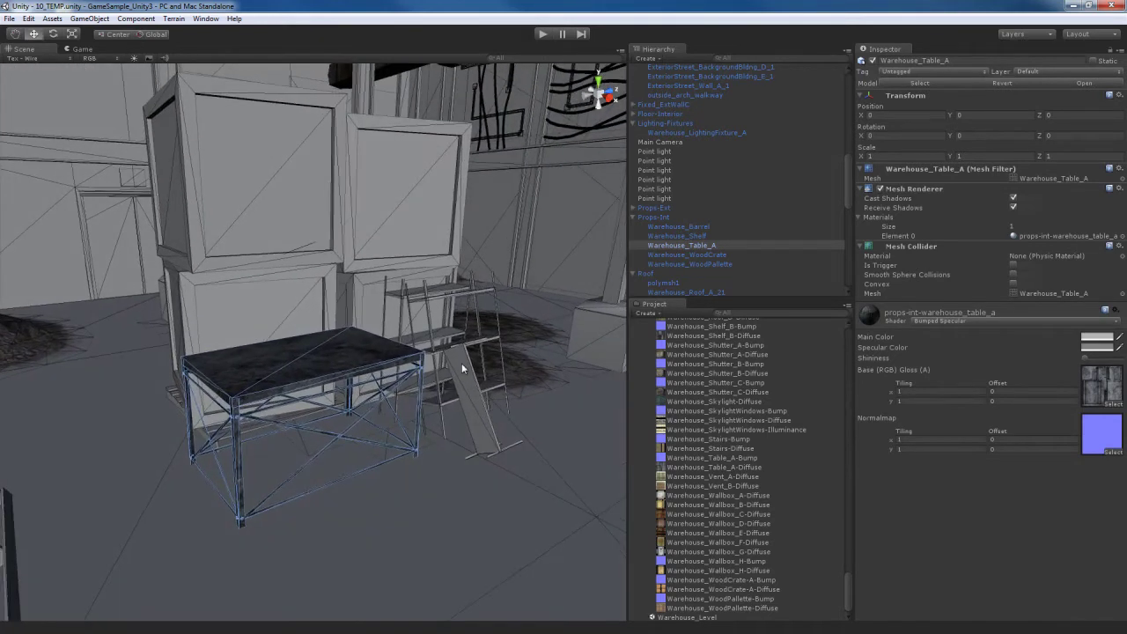
left_click(461, 364)
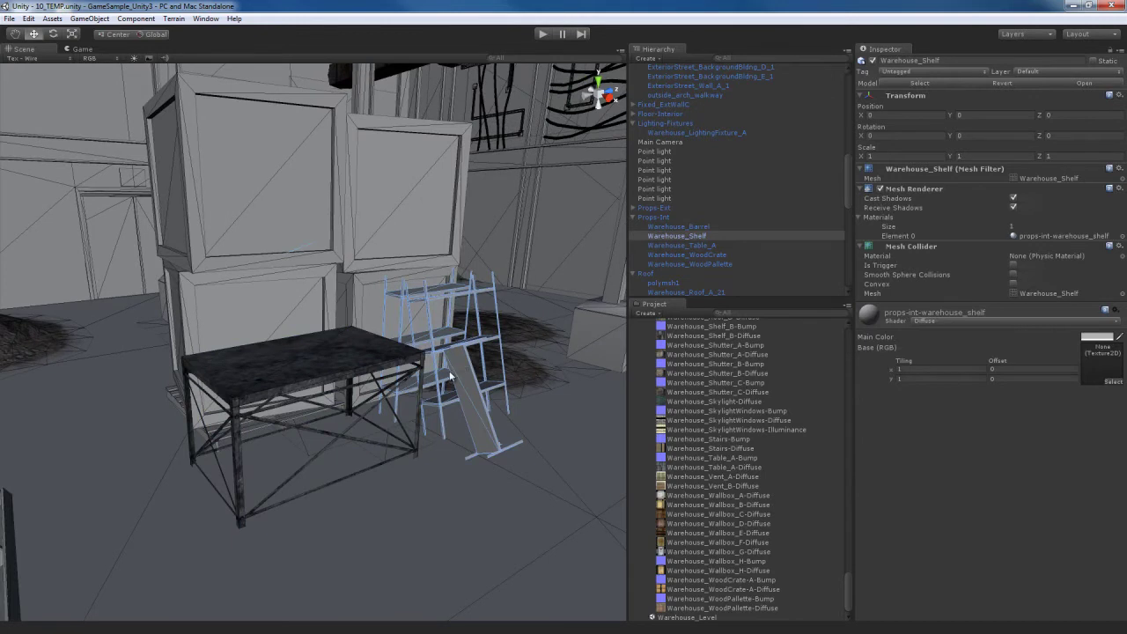
left_click_drag(454, 377, 395, 409, "alt")
left_click(309, 197)
left_click_drag(309, 197, 291, 394, "alt")
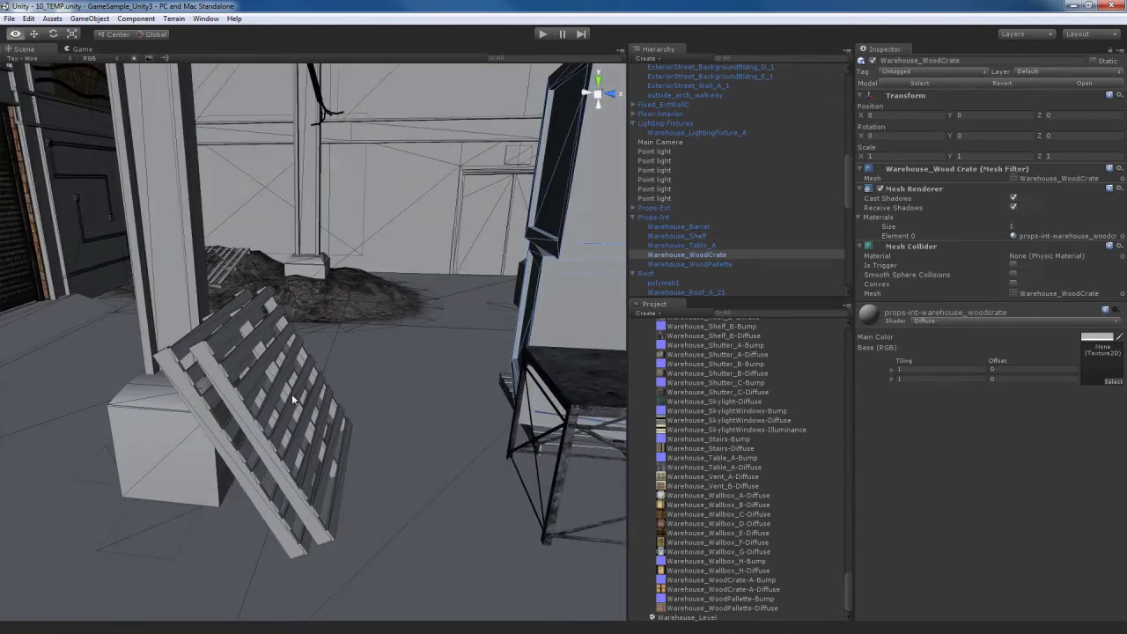
left_click(249, 379)
left_click_drag(381, 401, 446, 372, "alt")
scroll(446, 372, "up", 2)
scroll(446, 372, "down", 2)
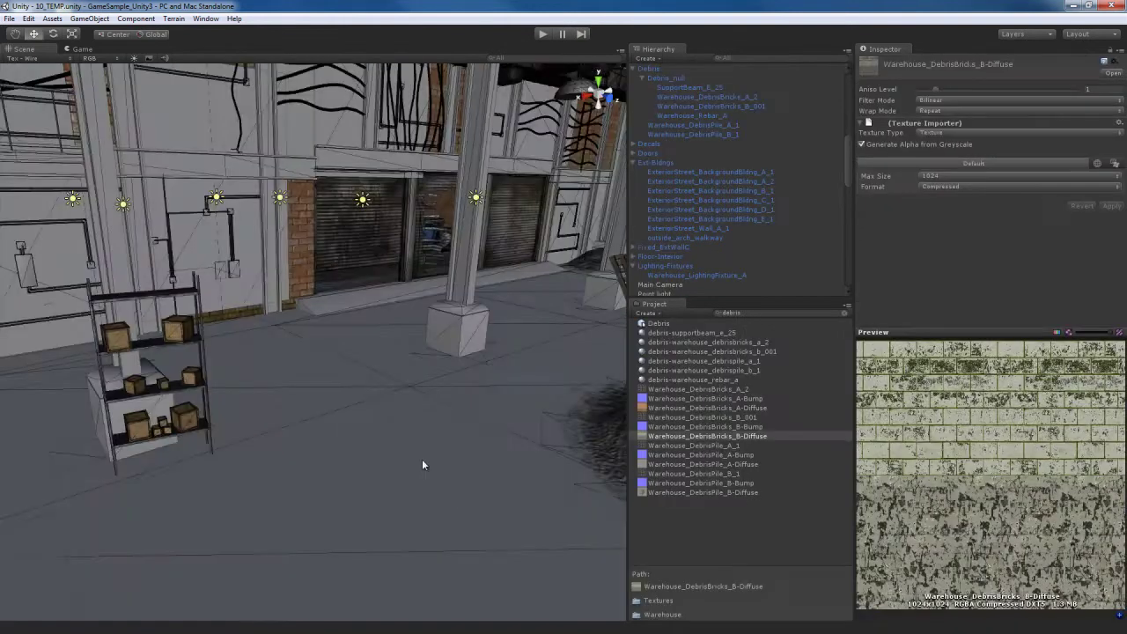
Select the interior floor Warehouse_IntFloor_A_1 and review the settings of its assigned materials.
left_click_drag(422, 458, 350, 426, "alt")
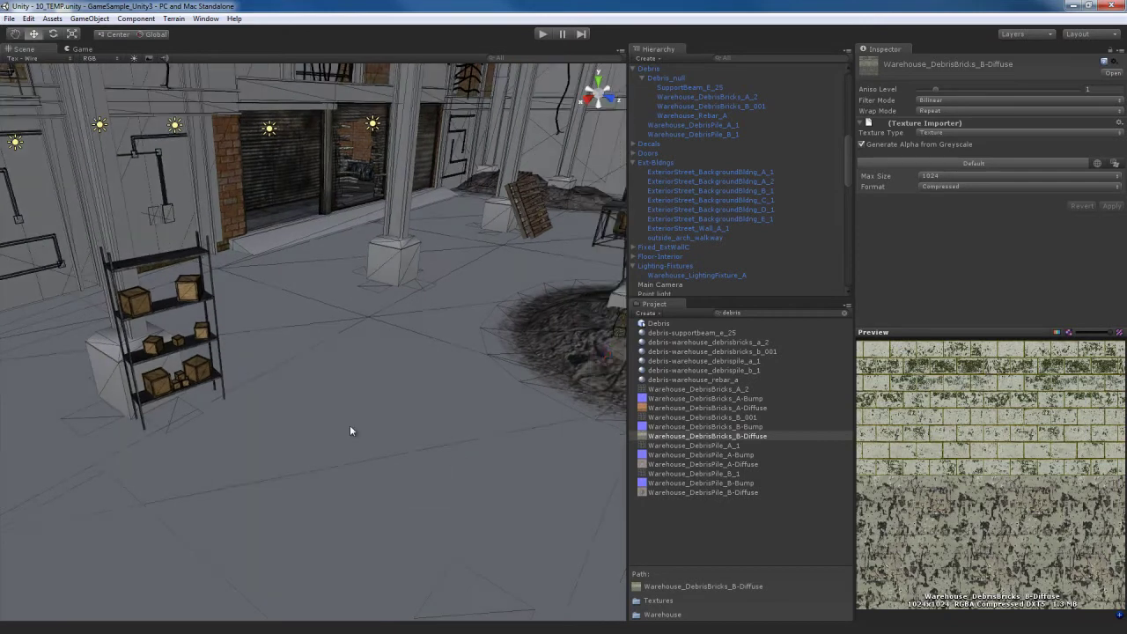
left_click(349, 426)
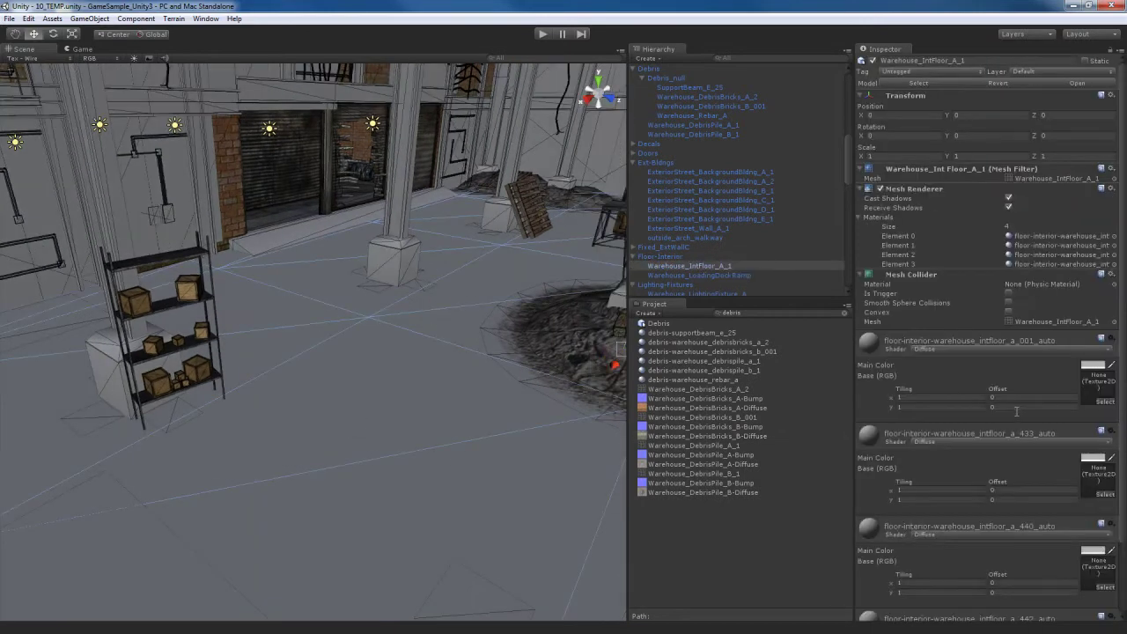
scroll(1016, 411, "down", 3)
scroll(1017, 412, "up", 3)
scroll(993, 453, "down", 3)
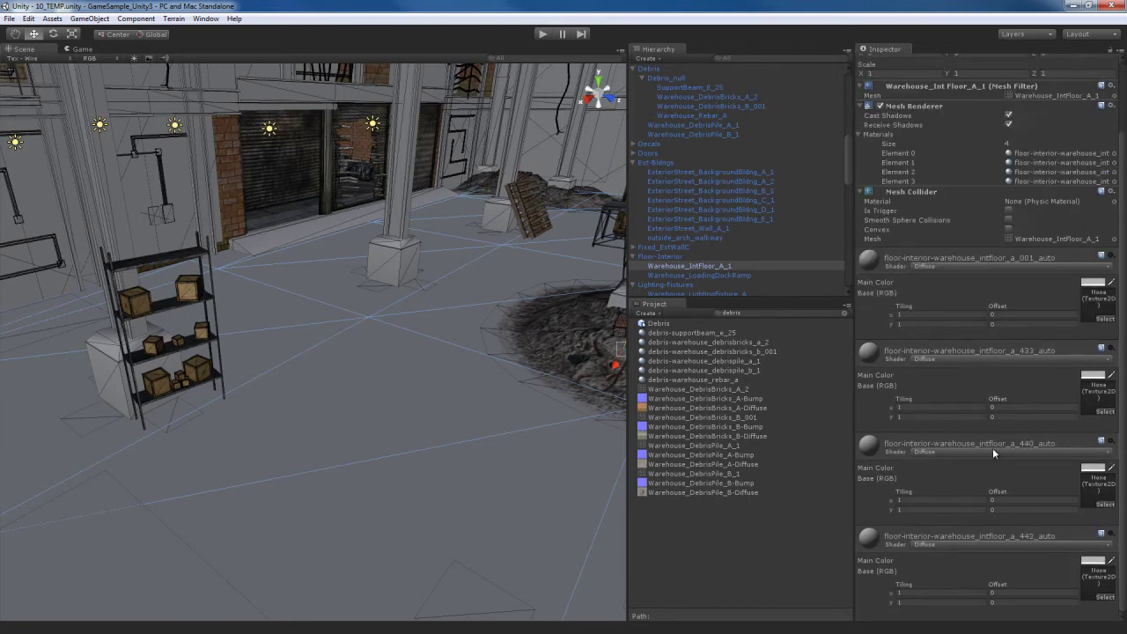
scroll(993, 453, "up", 3)
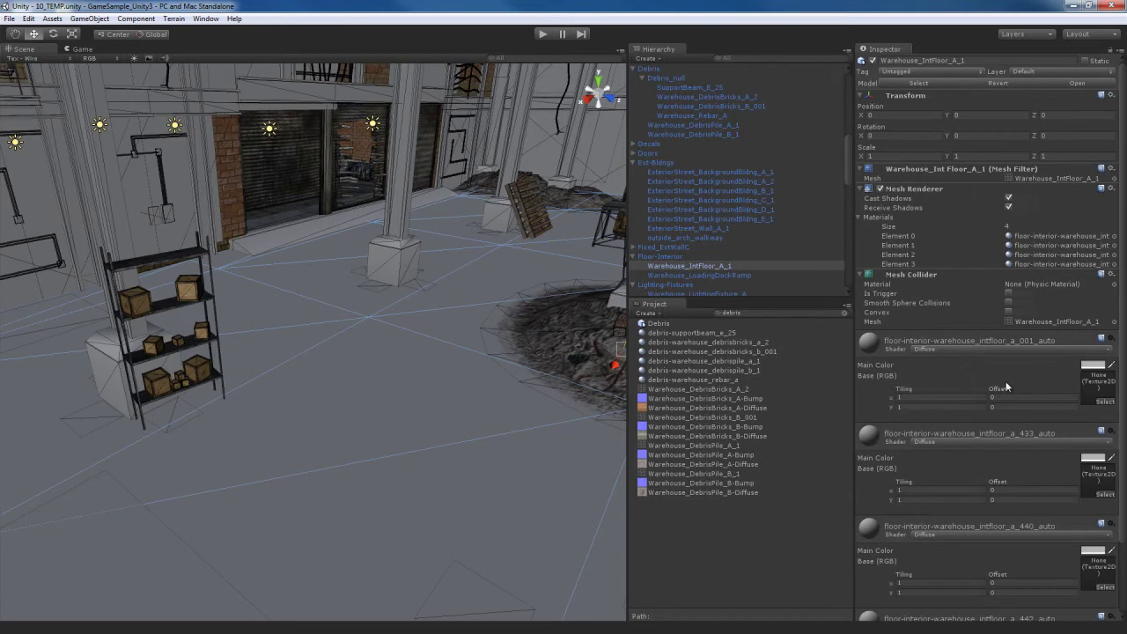
scroll(1006, 382, "down", 3)
scroll(1006, 382, "up", 3)
Set the shader of all four interior floor materials (a_001, a_433, a_440 and a_442) to Bumped Specular.
left_click(1018, 350)
left_click(971, 365)
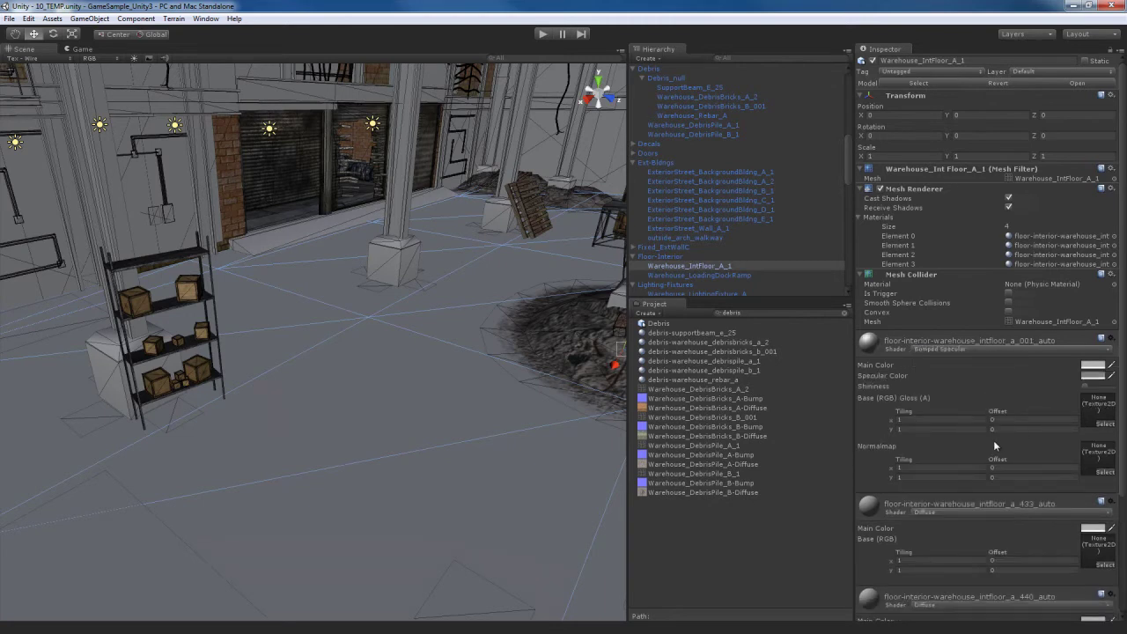
left_click(1009, 341)
left_click(994, 381)
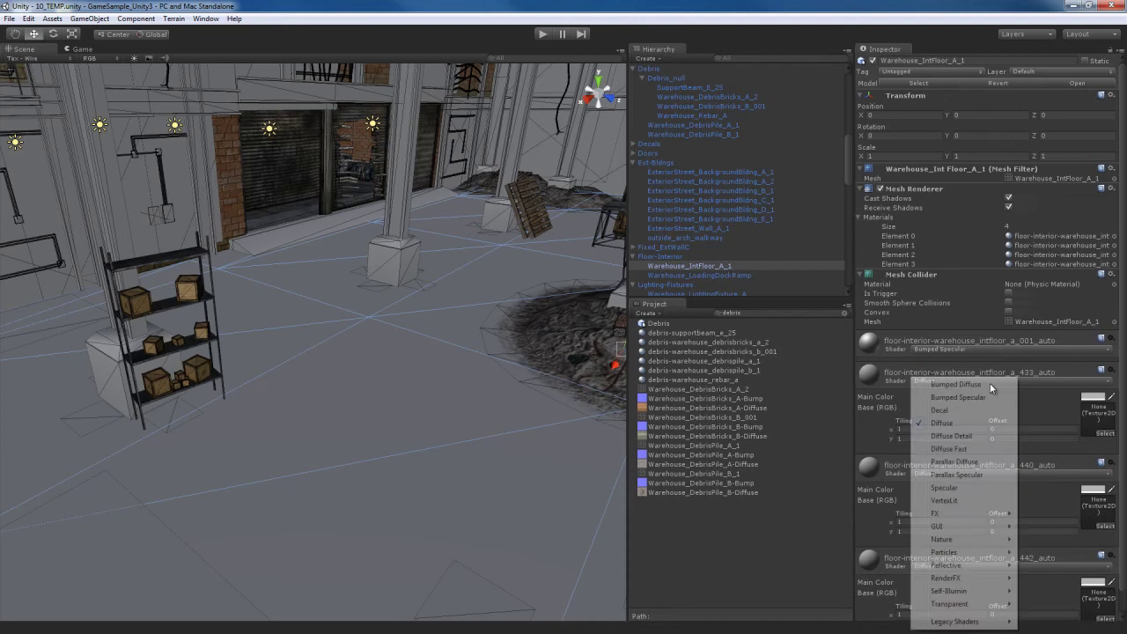
left_click(976, 397)
left_click(985, 372)
left_click(981, 411)
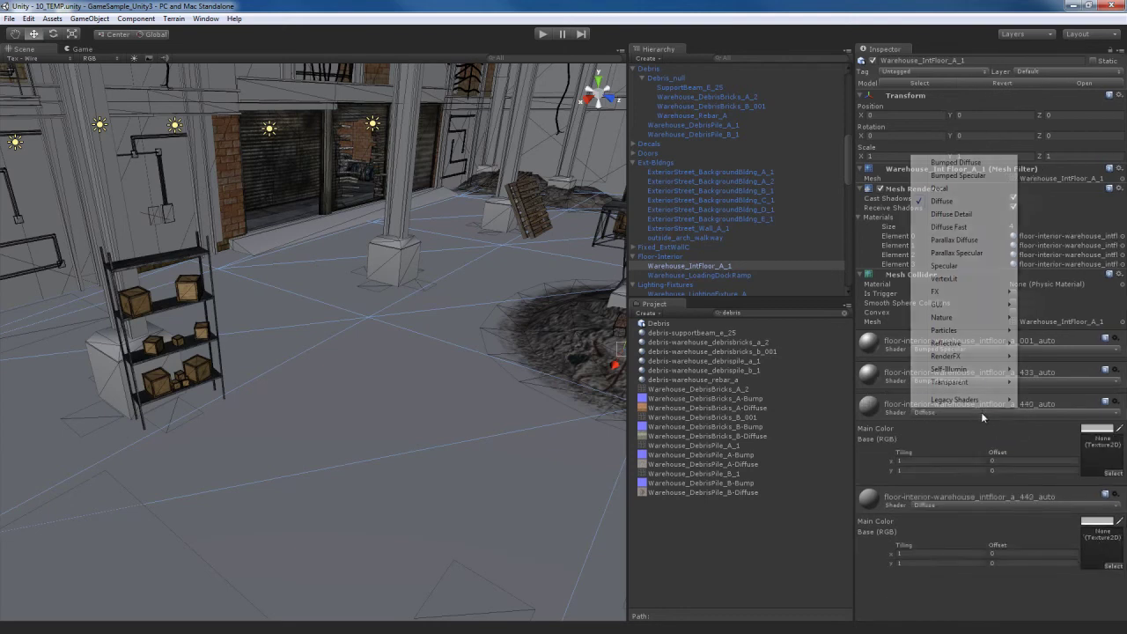
left_click(957, 175)
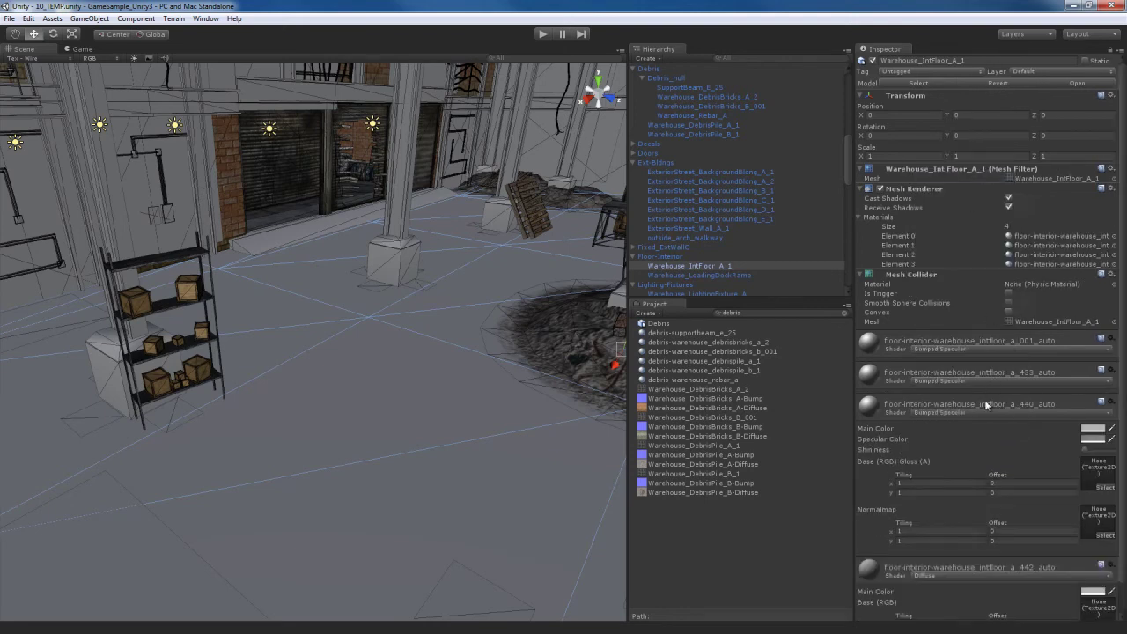
left_click(988, 405)
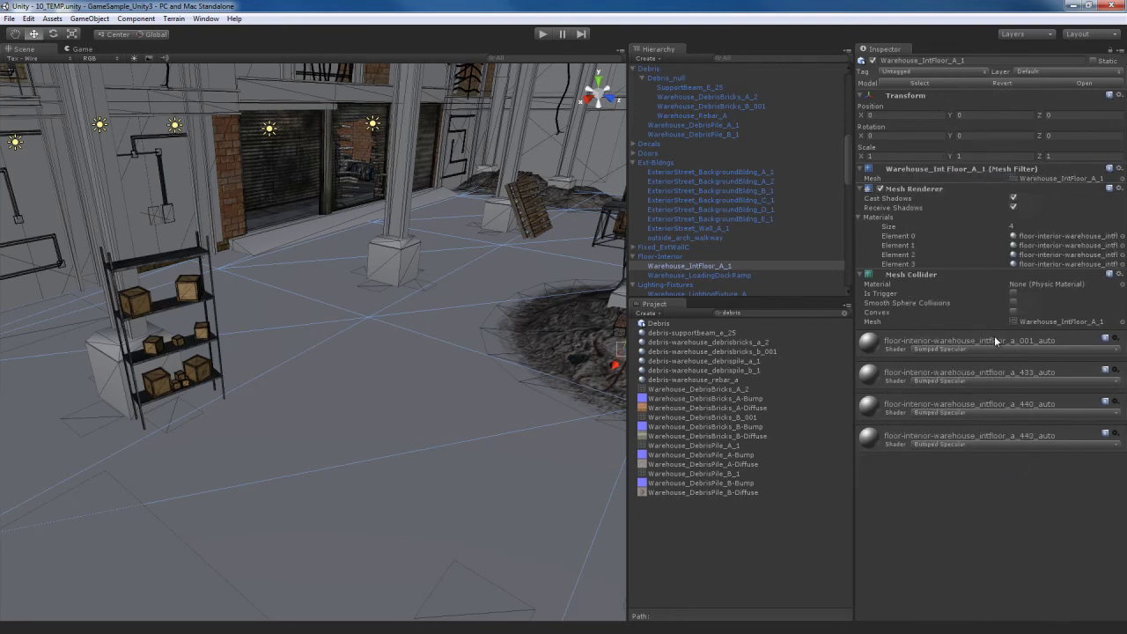
Expand the floor material a_001 and search the project assets for "warehouse intfloor".
left_click(996, 343)
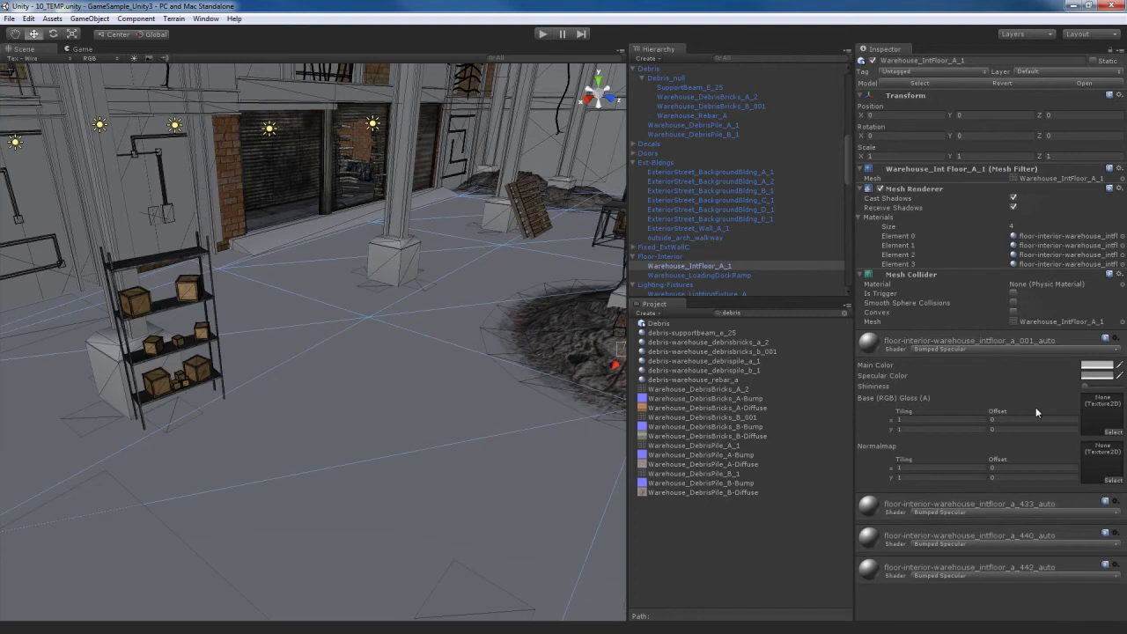
left_click(773, 314)
type("warehou")
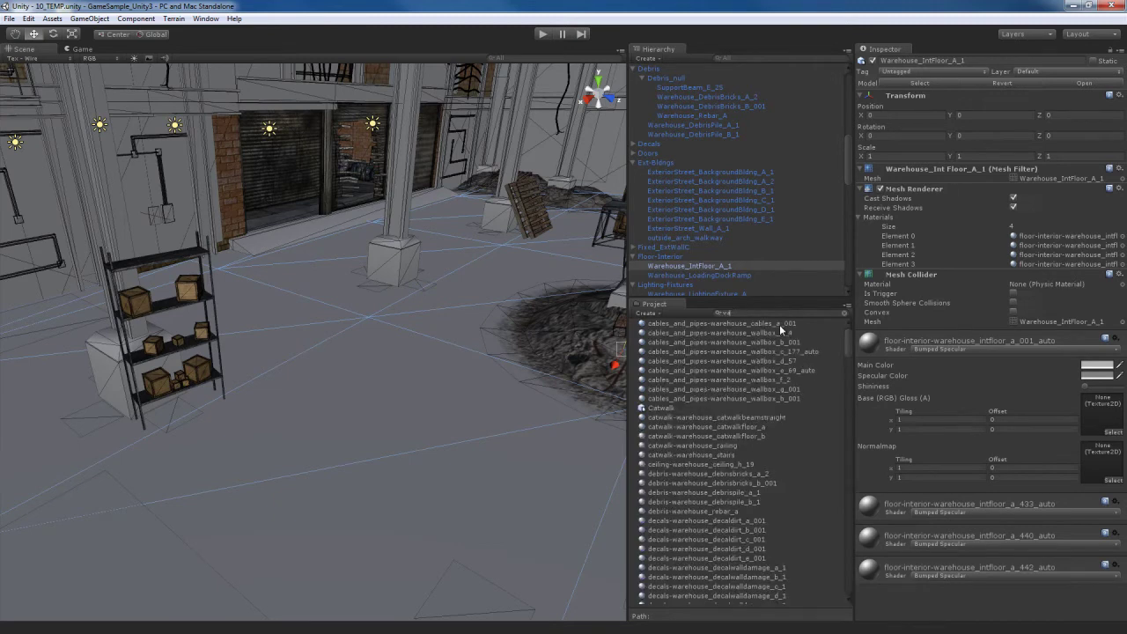
type("se intfloor")
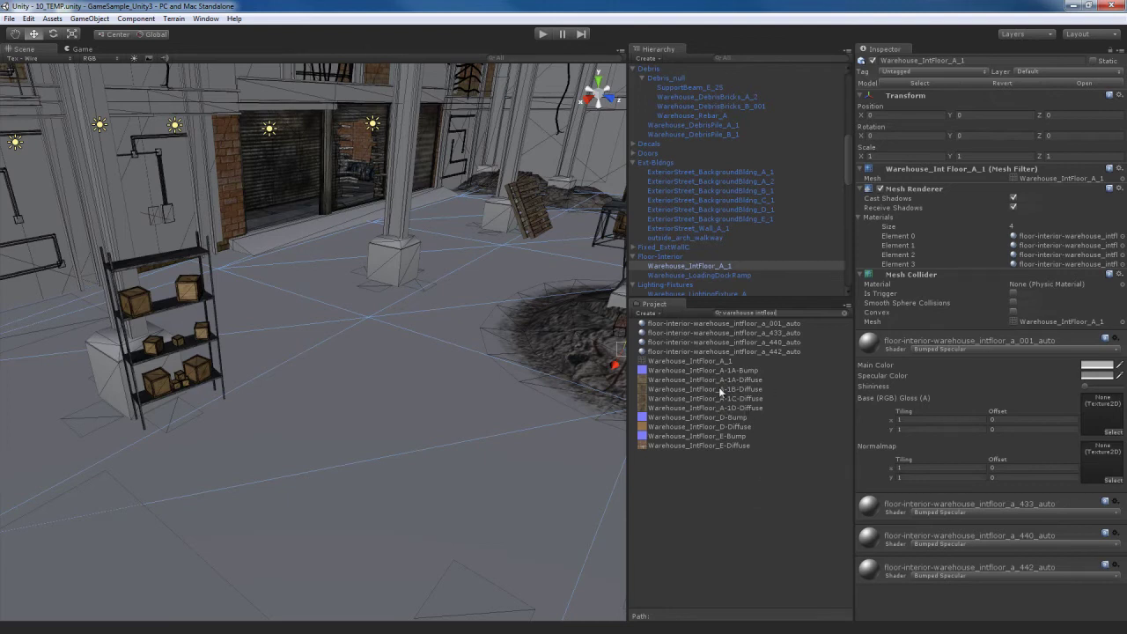
Assign Warehouse_IntFloor_A-1A-Diffuse as base texture and Warehouse_IntFloor_A-1A-Bump as normalmap of floor material a_001.
left_click_drag(724, 378, 1110, 417)
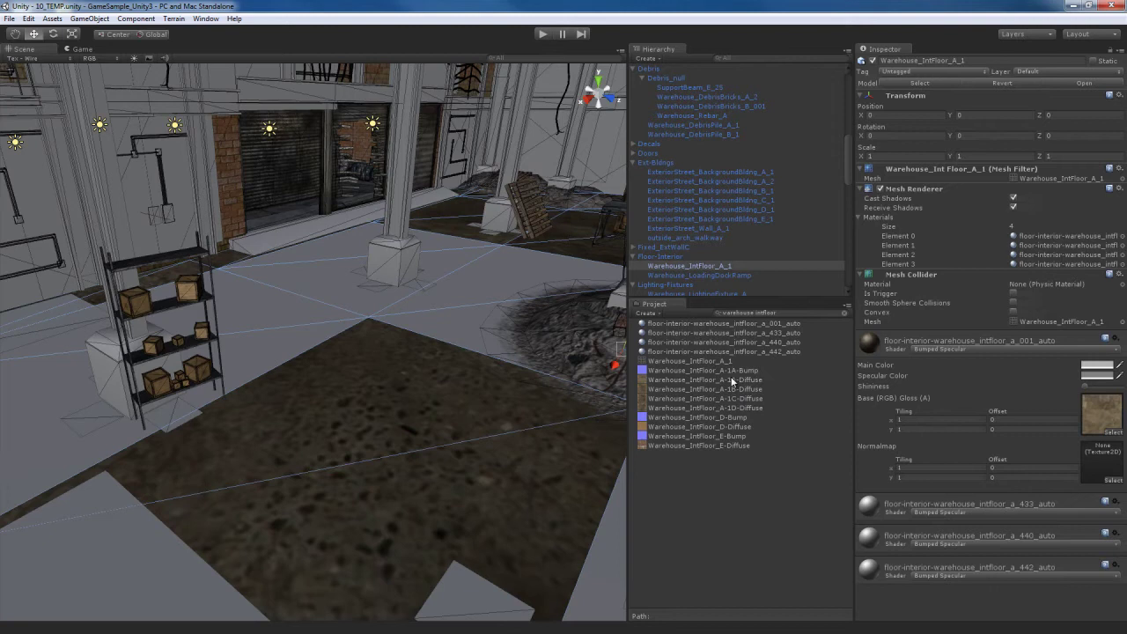
left_click_drag(724, 371, 1111, 471)
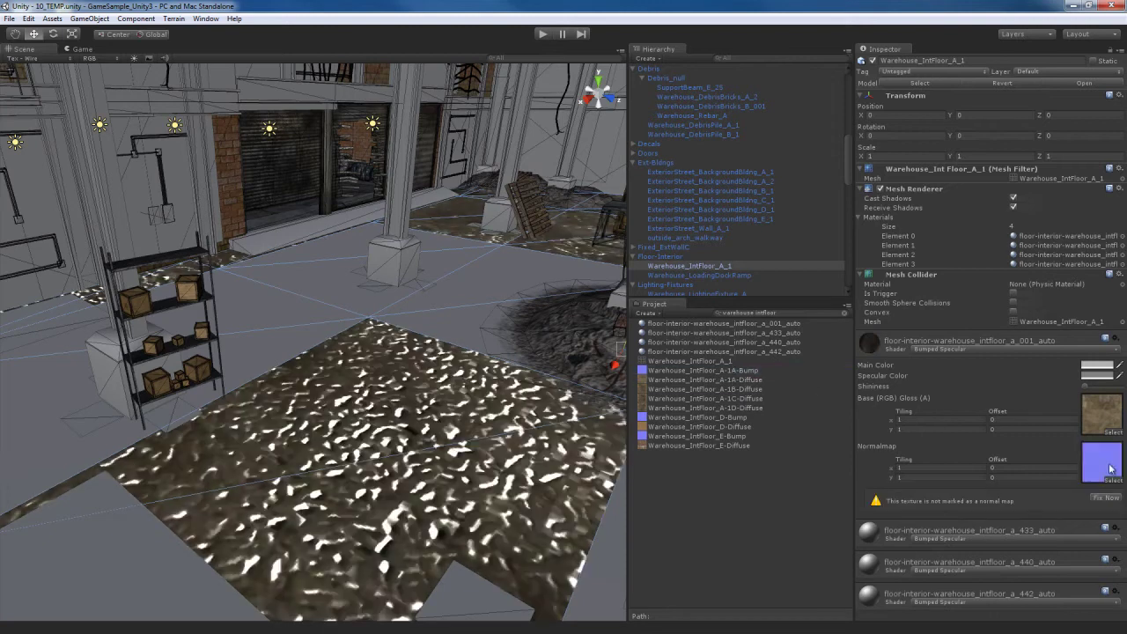
mouse_move(421, 389)
left_mouse_down("alt")
mouse_move(402, 432)
mouse_move(467, 425)
mouse_move(411, 405)
left_mouse_up("alt")
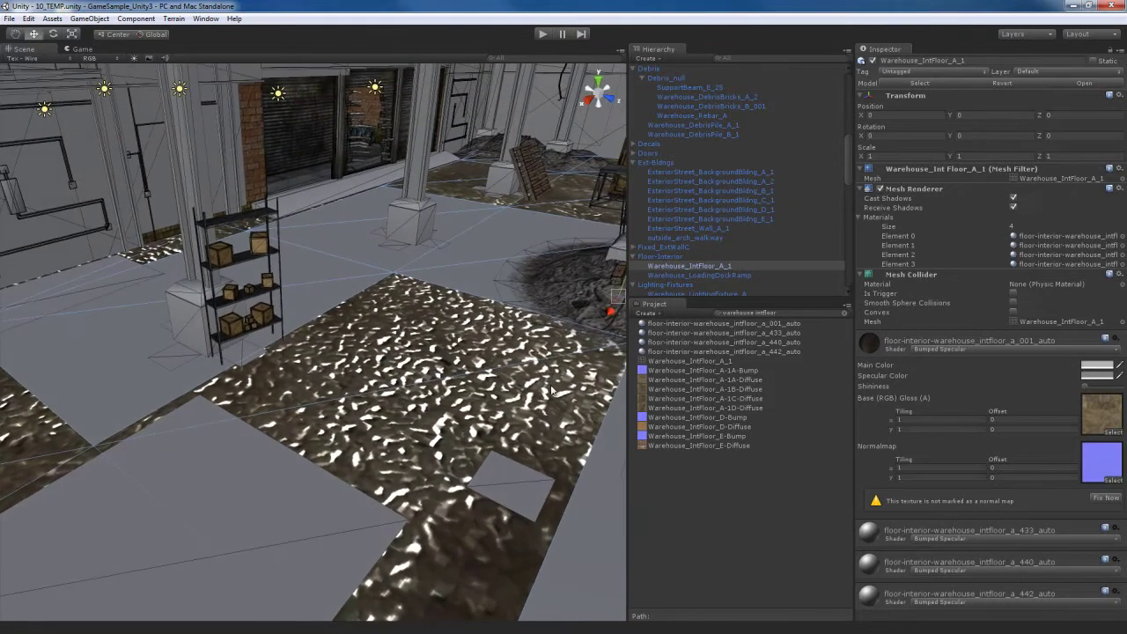
Clear the asset search and browse the project assets up to the Meshes folder.
left_click(716, 269)
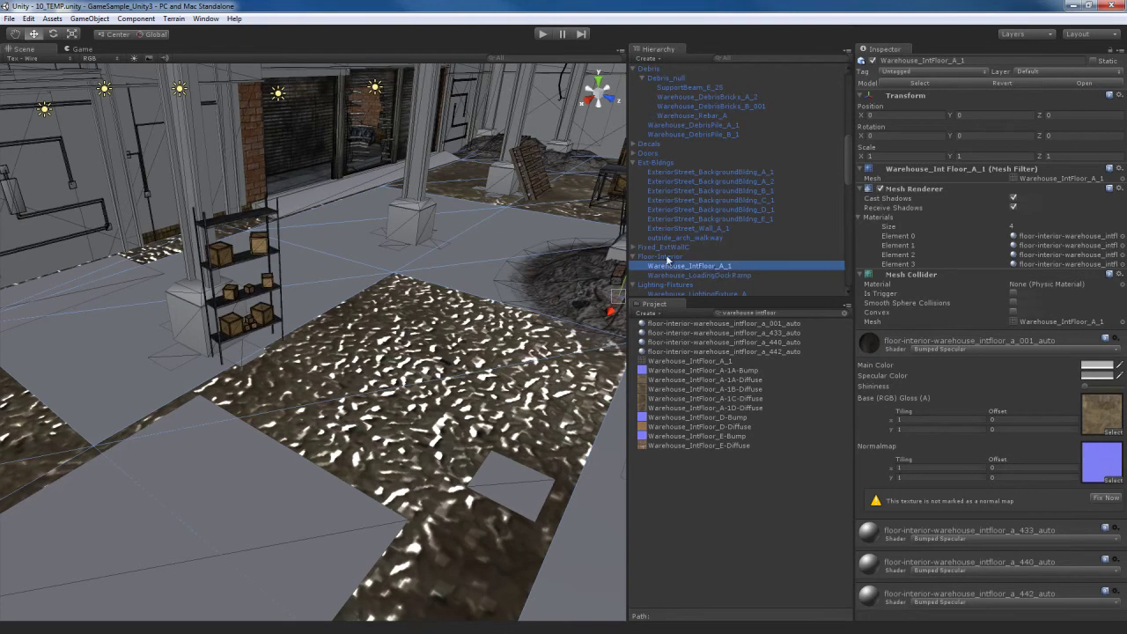
left_click(667, 259)
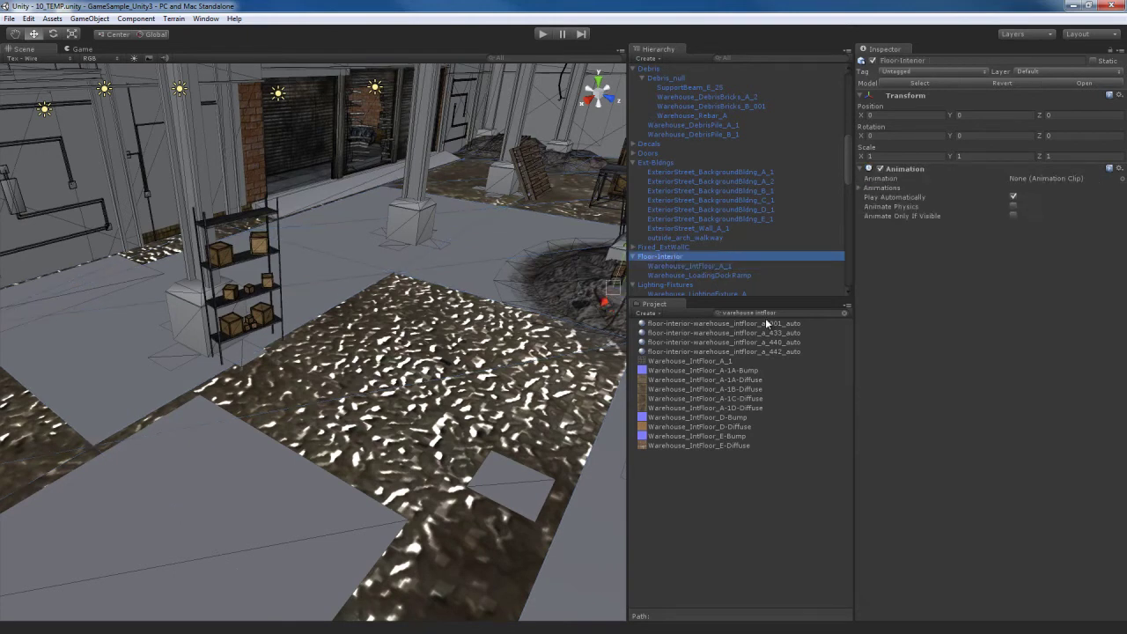
left_click(844, 316)
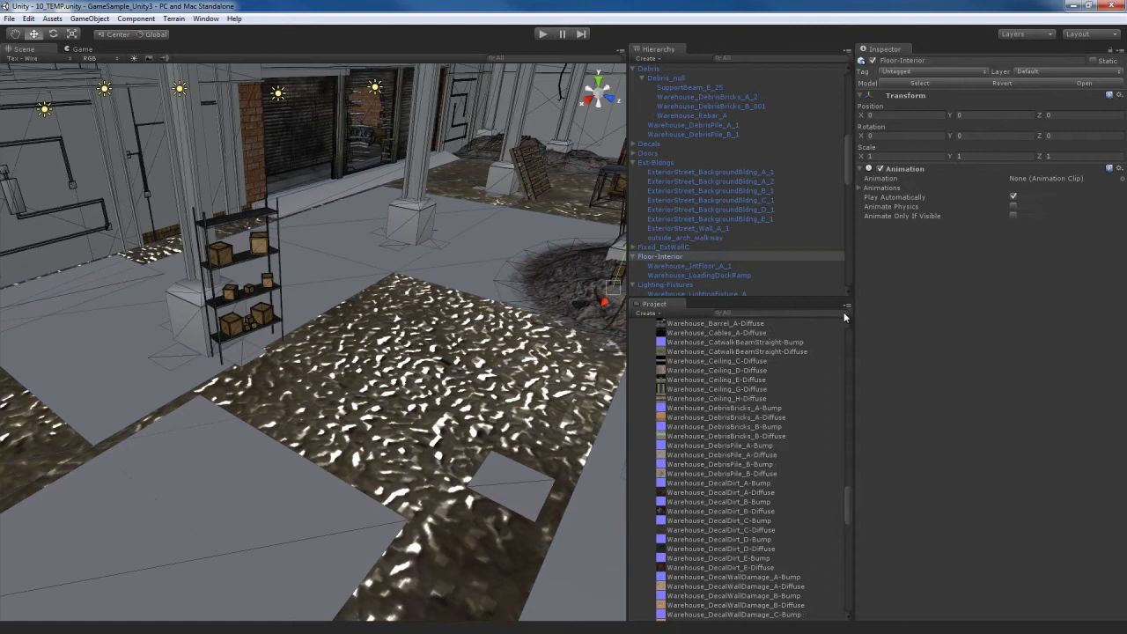
scroll(728, 423, "up", 8)
scroll(727, 423, "up", 10)
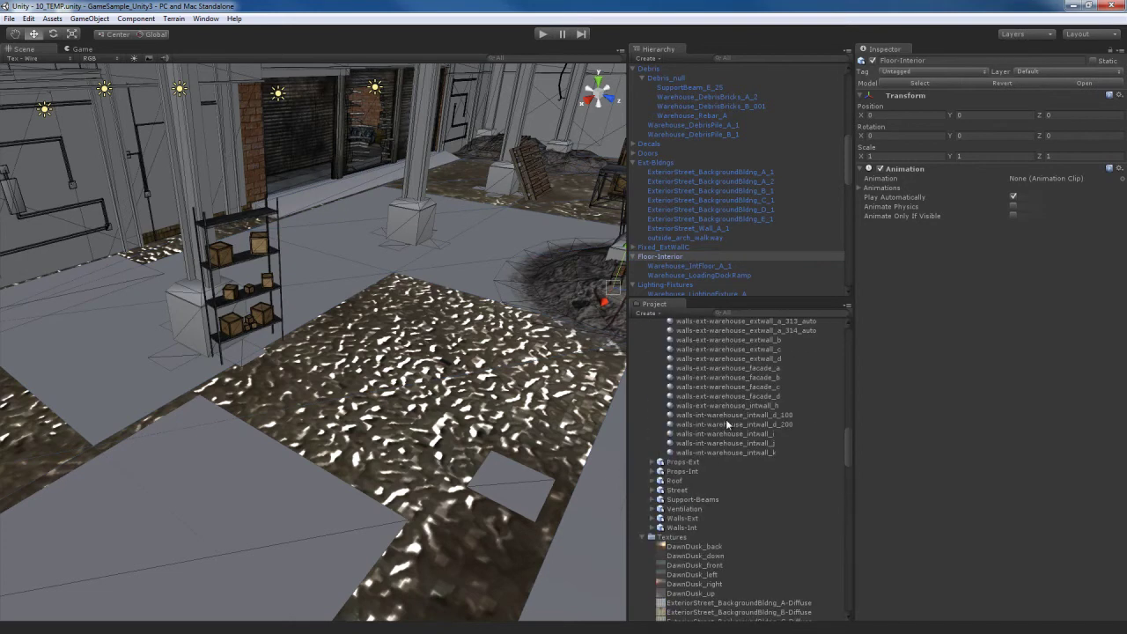
scroll(701, 459, "down", 1)
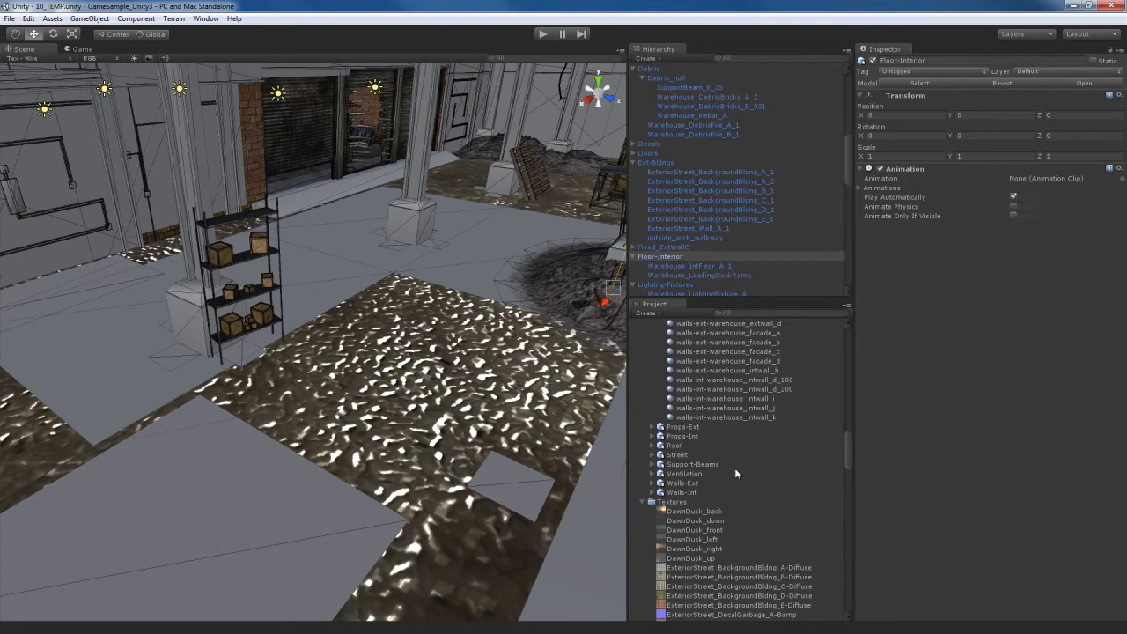
scroll(736, 473, "up", 15)
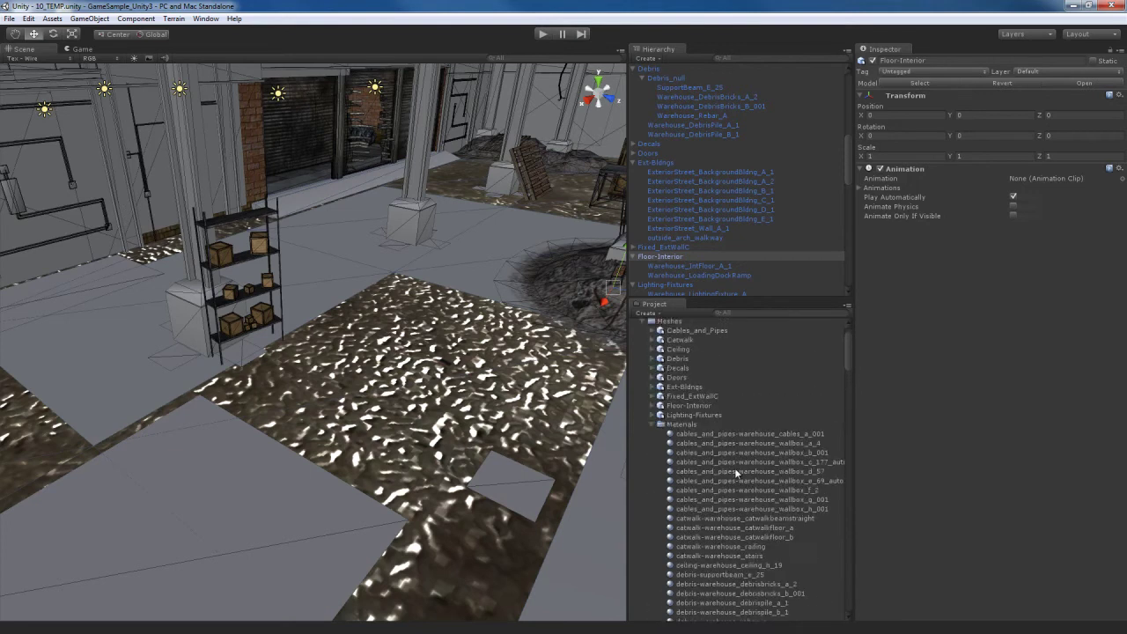
Collapse the Materials folder, select the Floor-Interior model and apply the Swap UVs option to its import settings.
left_click(657, 424)
left_click(687, 407)
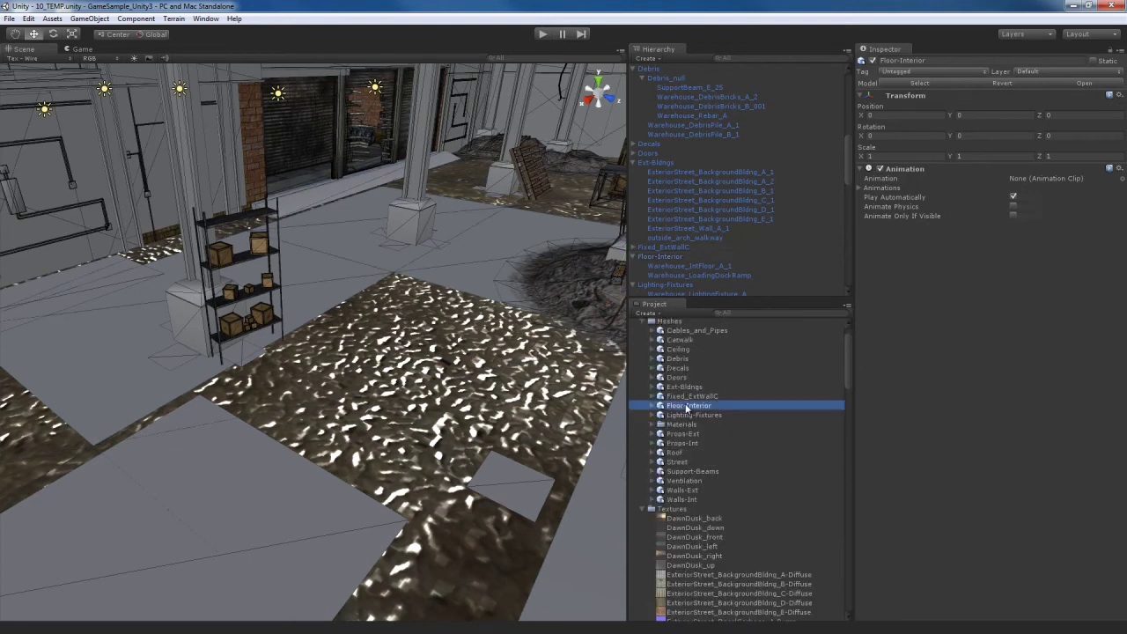
left_click(950, 272)
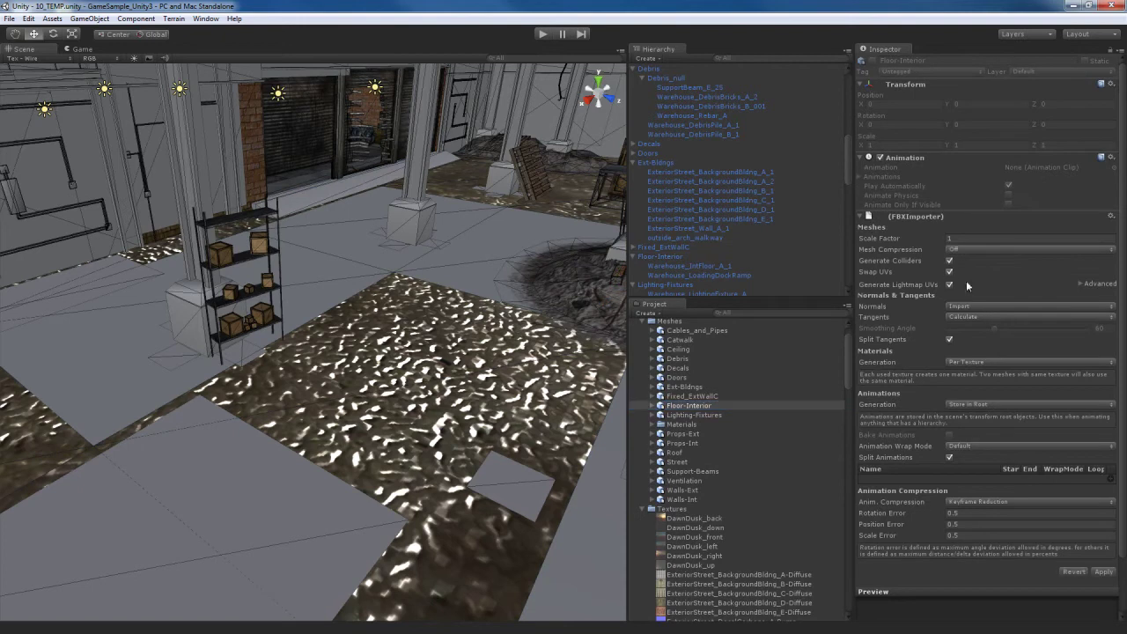
left_click(1104, 571)
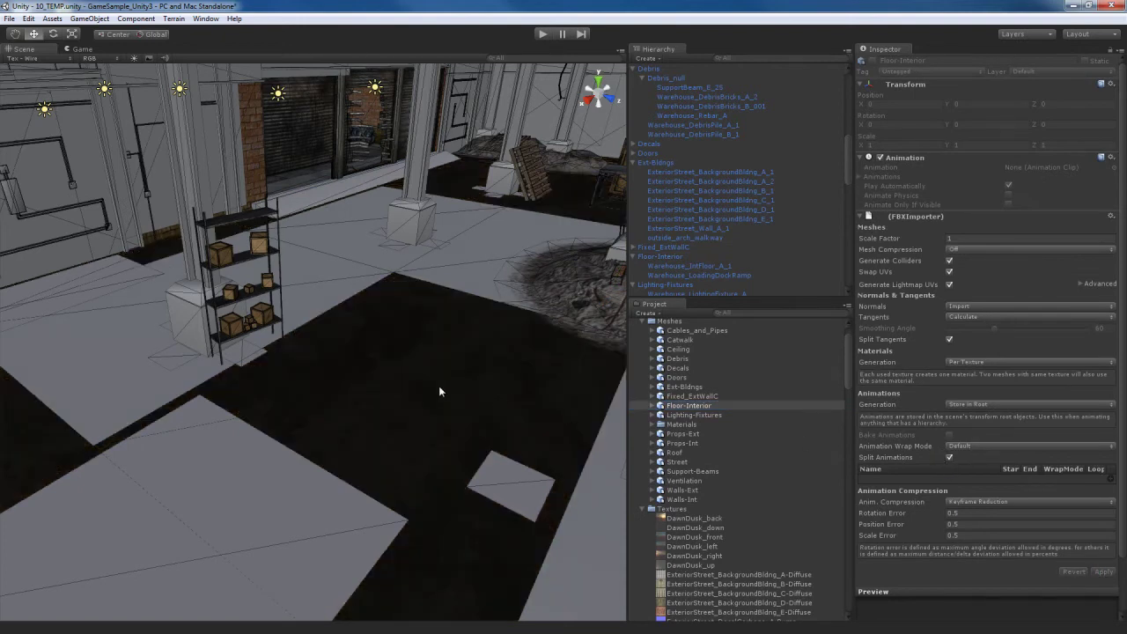
Select the interior floor in the scene and fix the normalmap texture of material a_001 so it is marked as a normal map.
mouse_move(439, 386)
right_mouse_down()
mouse_move(475, 401)
mouse_move(490, 392)
mouse_move(450, 403)
mouse_move(436, 375)
right_mouse_up()
key("w")
left_click(435, 350)
left_click(436, 352)
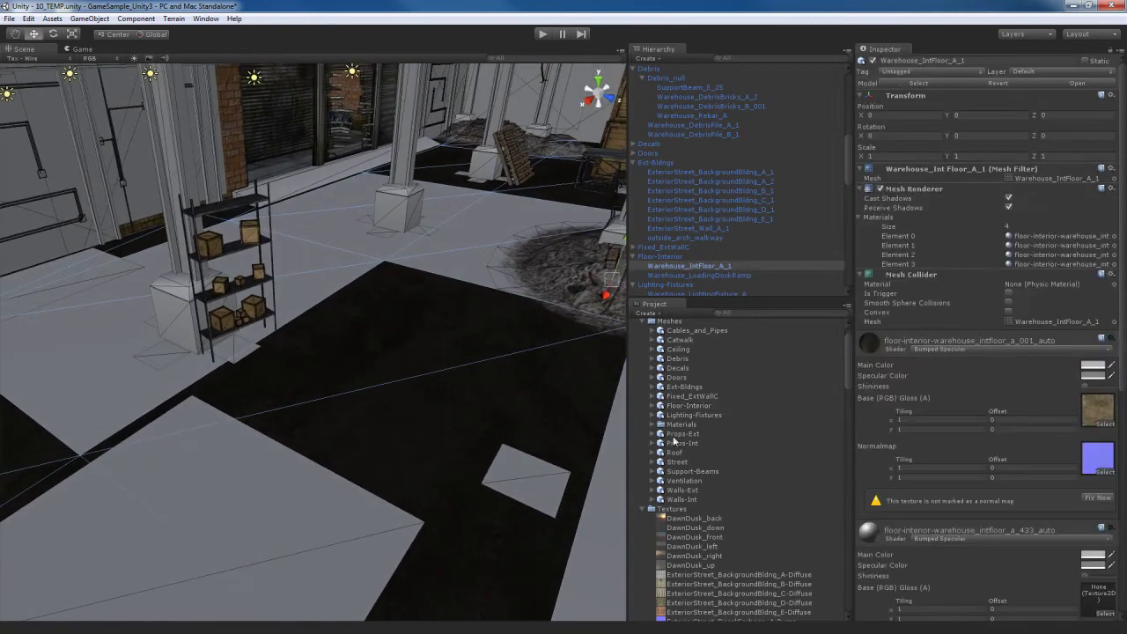
left_click(1097, 500)
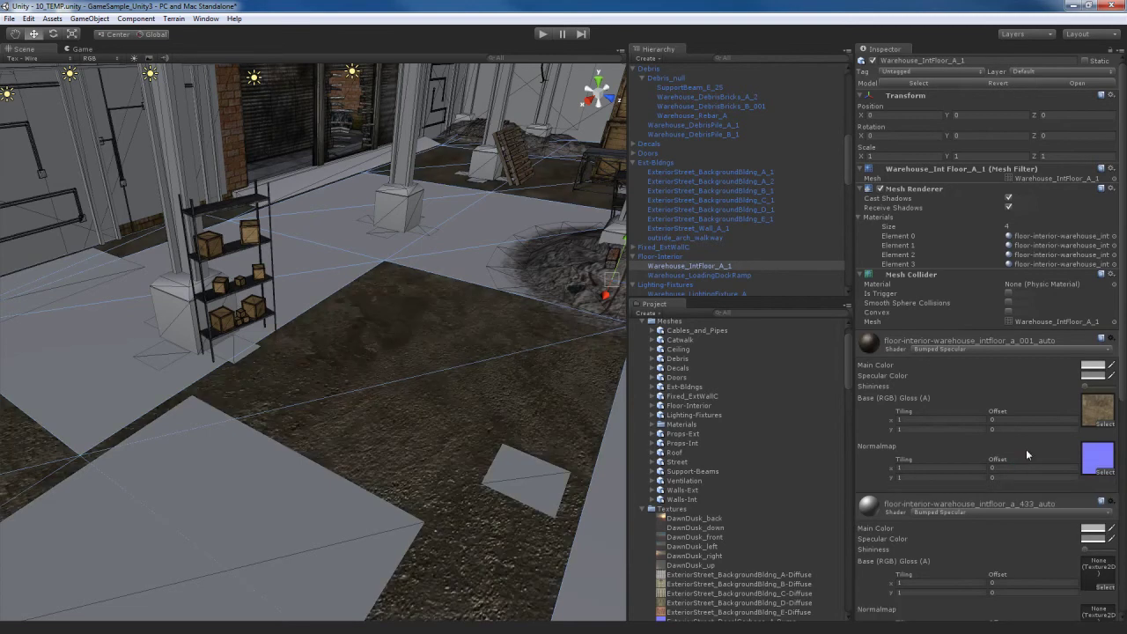
right_click_drag(383, 416, 414, 415)
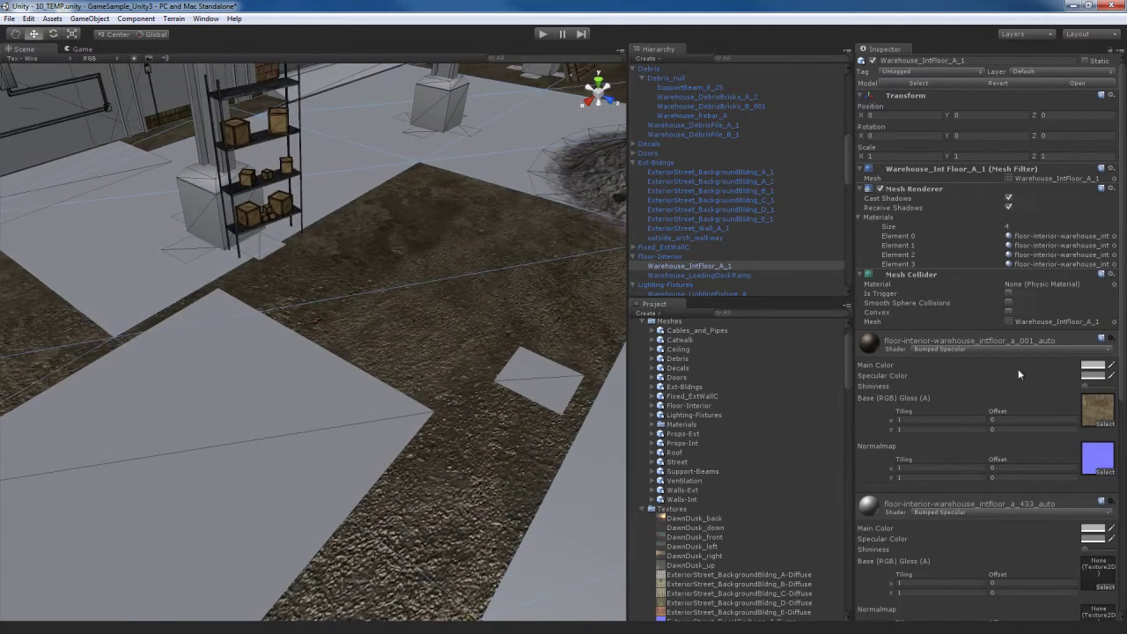
Collapse floor material a_001 and search the project assets for "warehouse intfloor" again.
left_click(1037, 341)
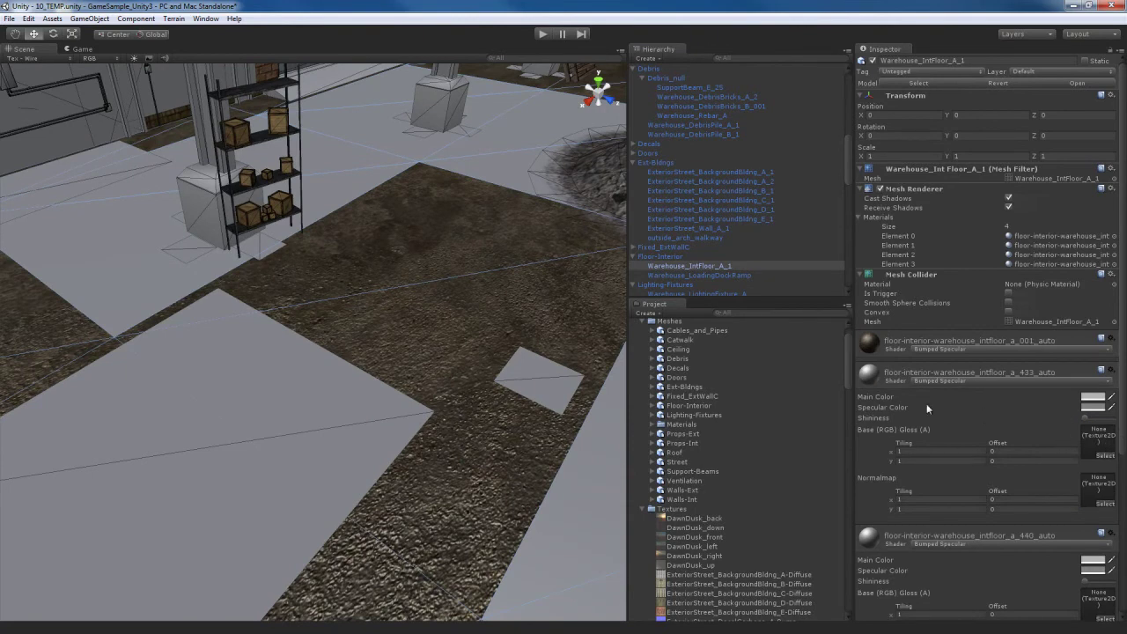
left_click(751, 312)
type("wa")
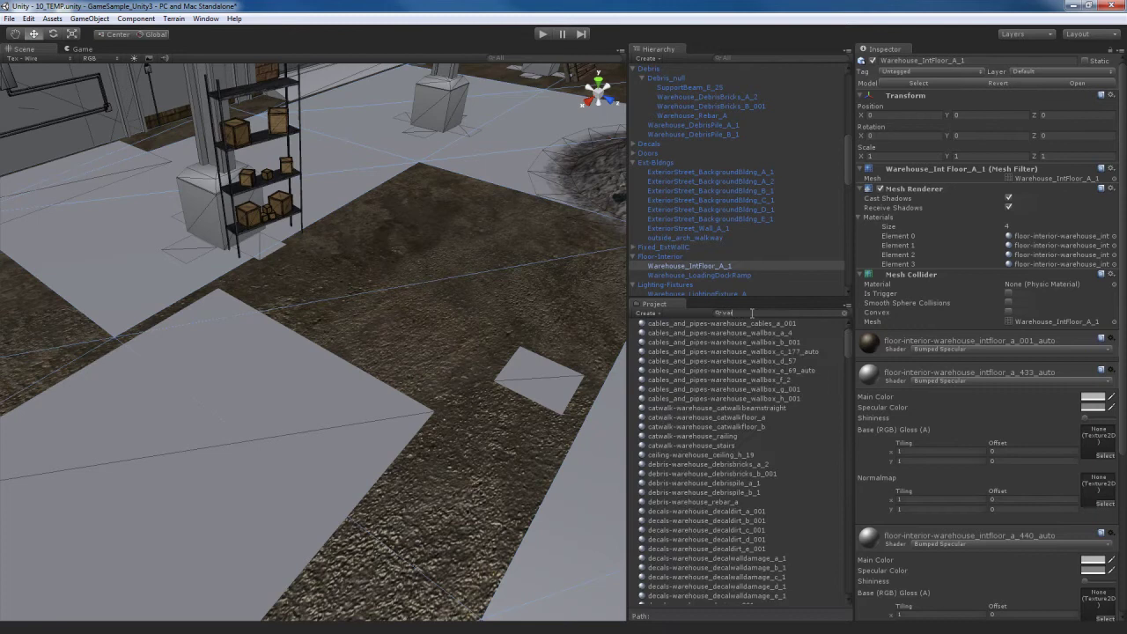
type("rehouse int")
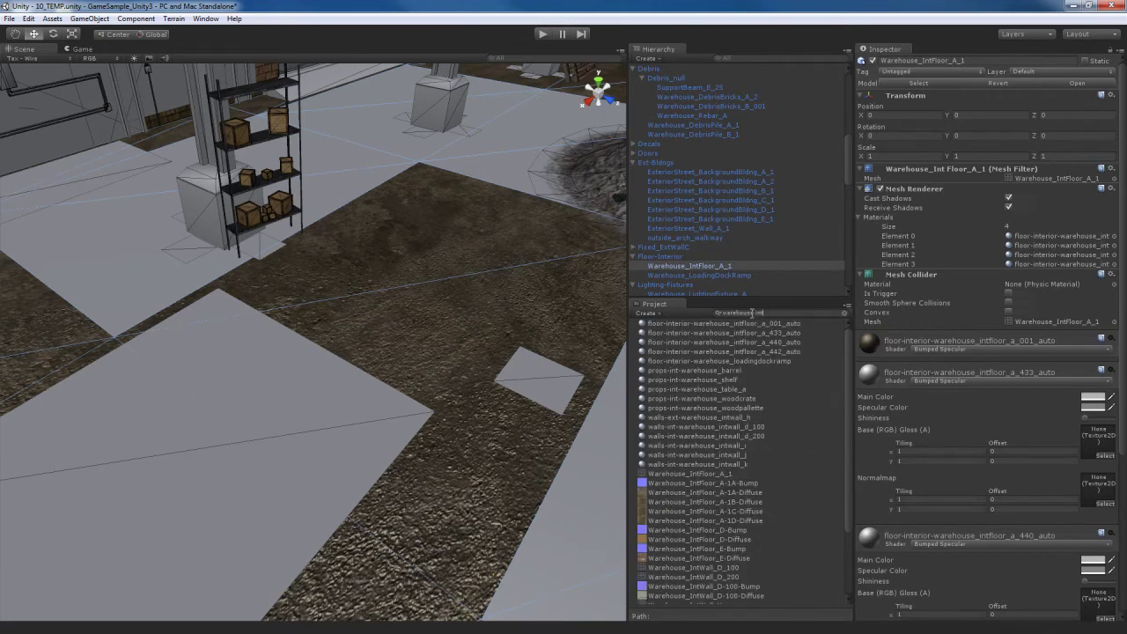
type("floor")
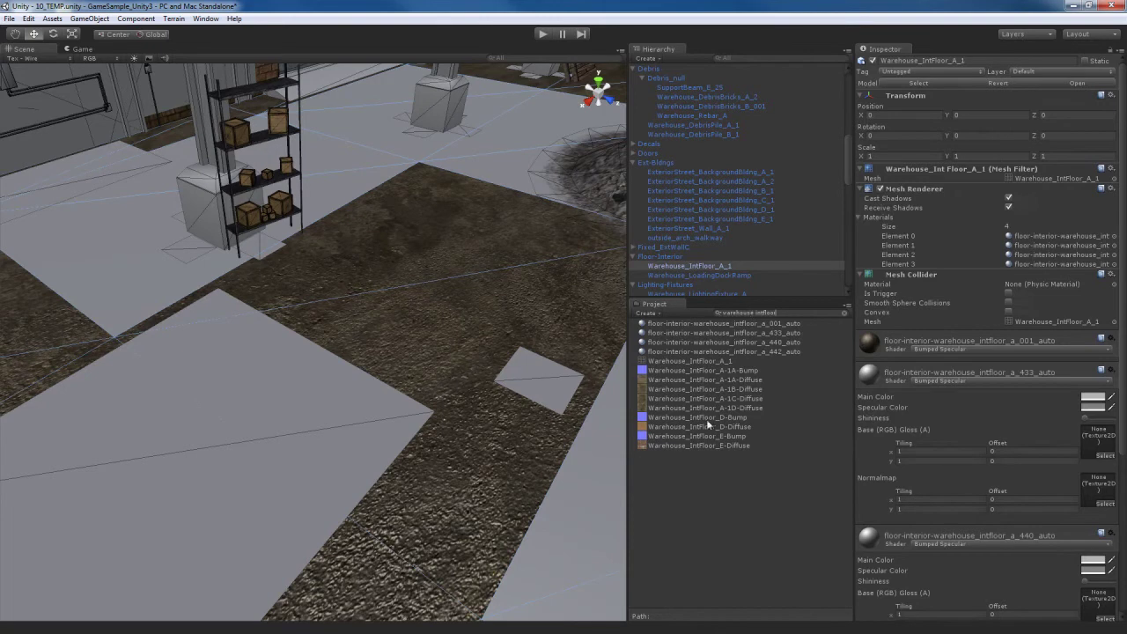
Assign Warehouse_IntFloor_A-1B-Diffuse as base texture and Warehouse_IntFloor_A-1A-Bump as normalmap of floor material a_433, and collapse it.
left_click_drag(727, 388, 1096, 441)
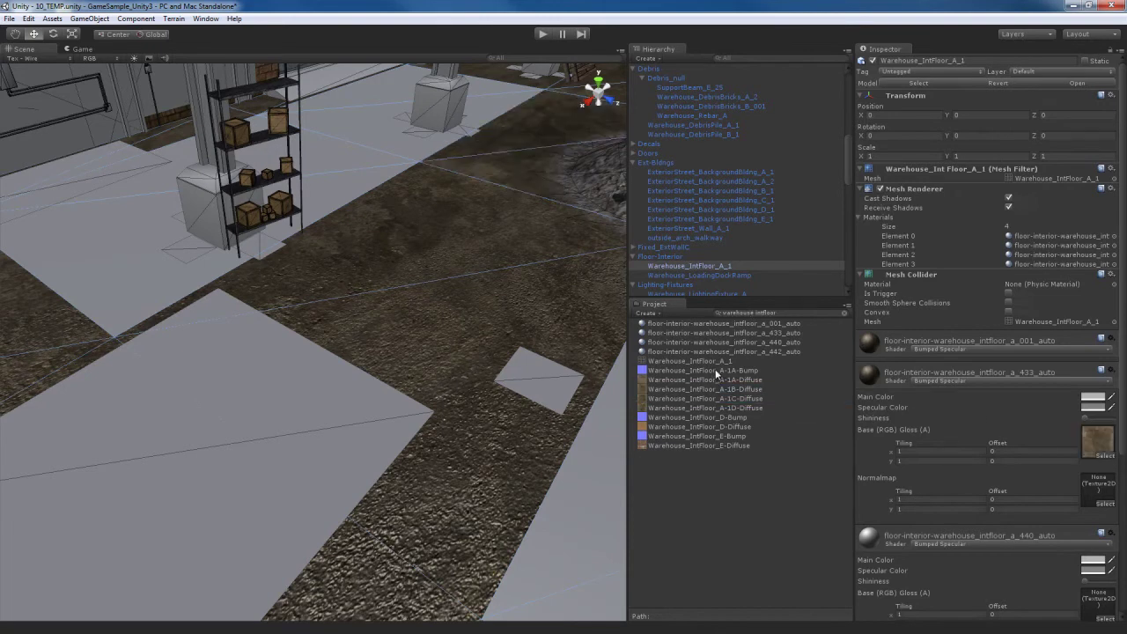
left_click_drag(715, 369, 1092, 486)
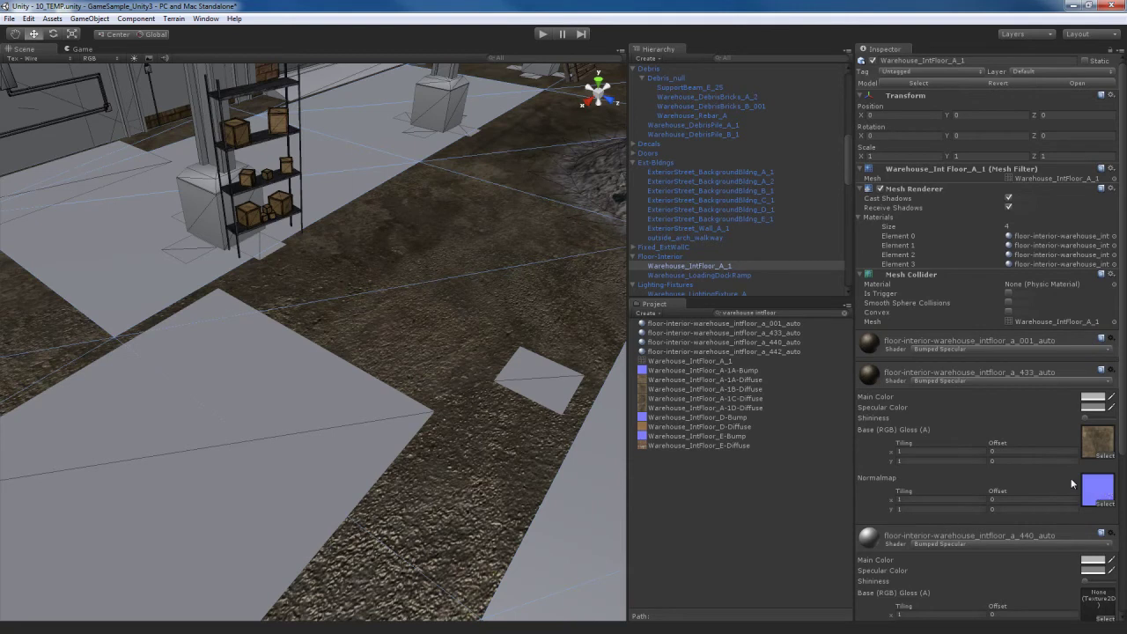
left_click(1021, 370)
Assign Warehouse_IntFloor_A-1C-Diffuse as base texture and Warehouse_IntFloor_A-1A-Bump as normalmap of floor material a_440, and collapse it.
right_click_drag(456, 313, 482, 299)
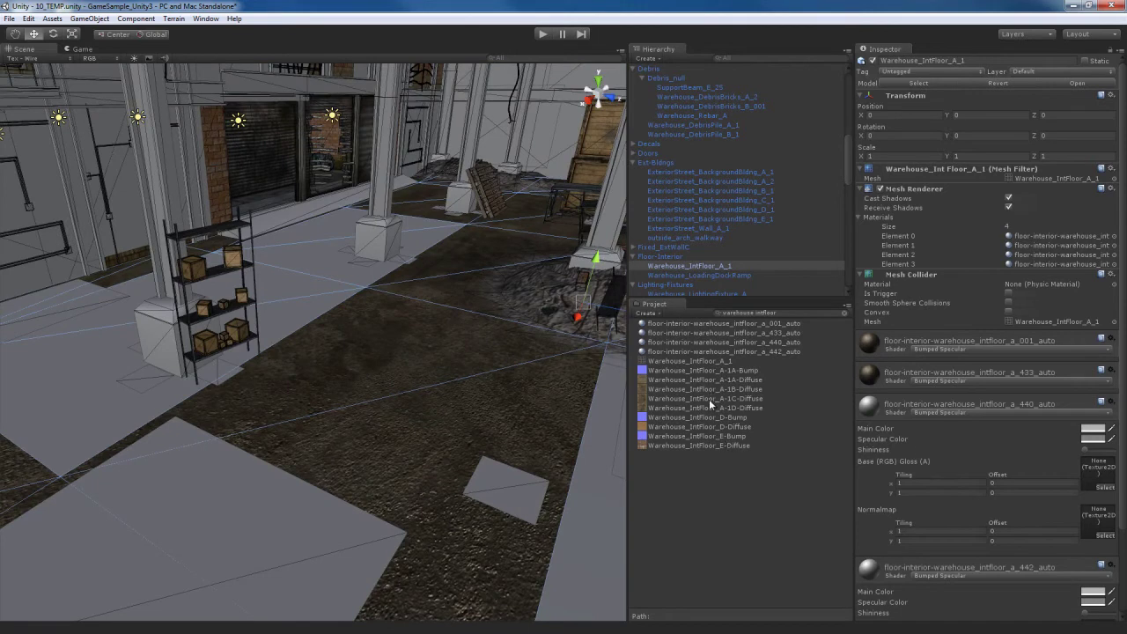
left_click_drag(708, 398, 1096, 474)
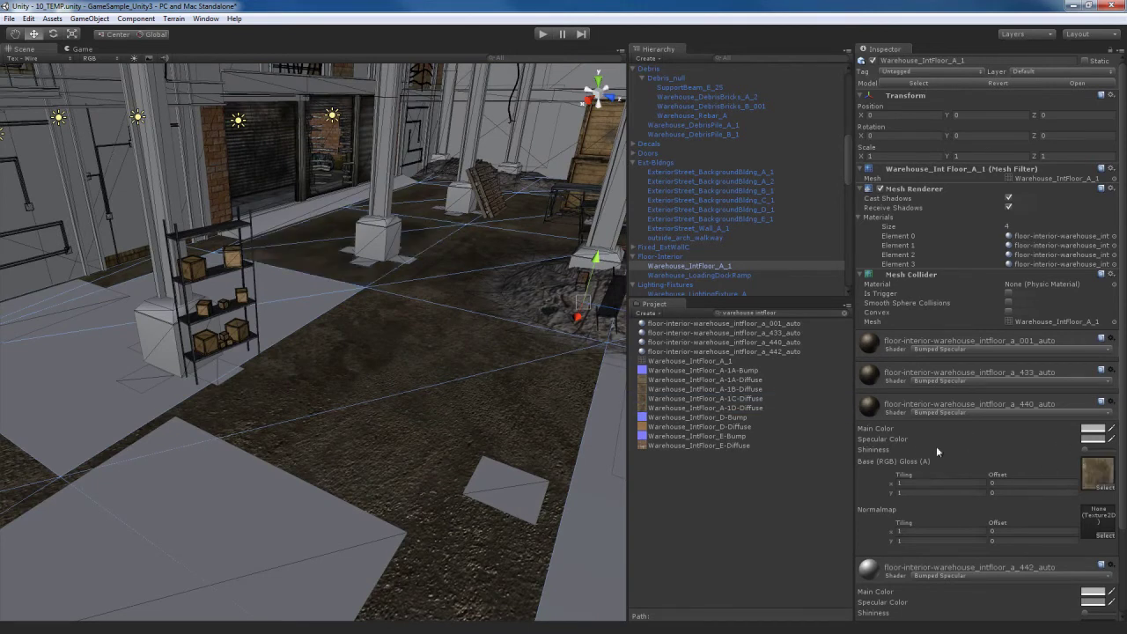
left_click_drag(728, 372, 1098, 523)
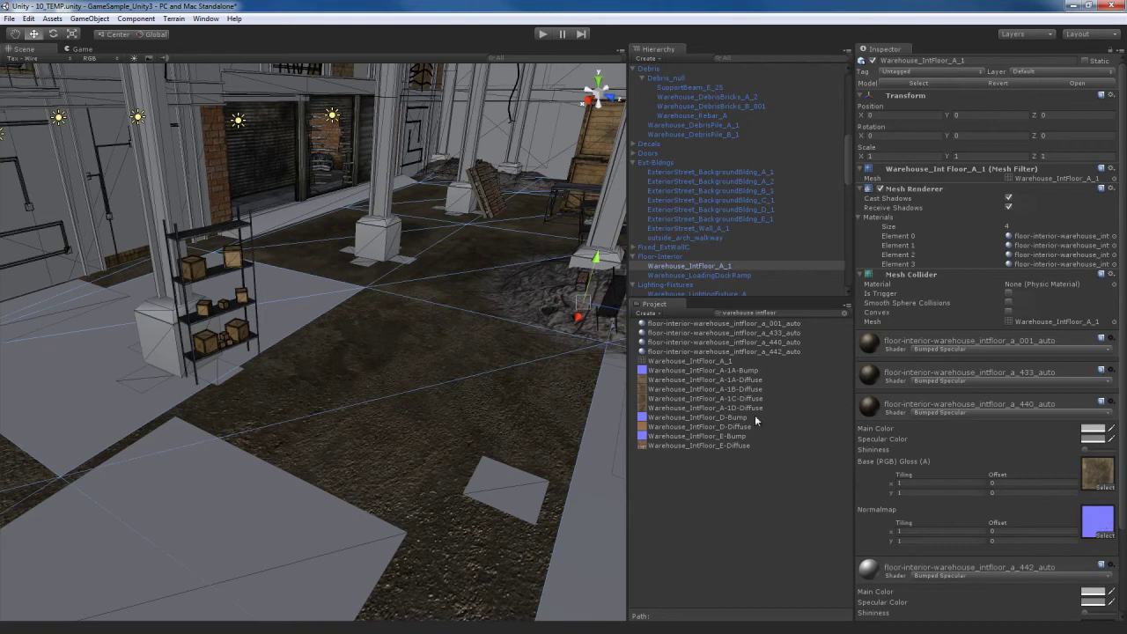
left_click(988, 408)
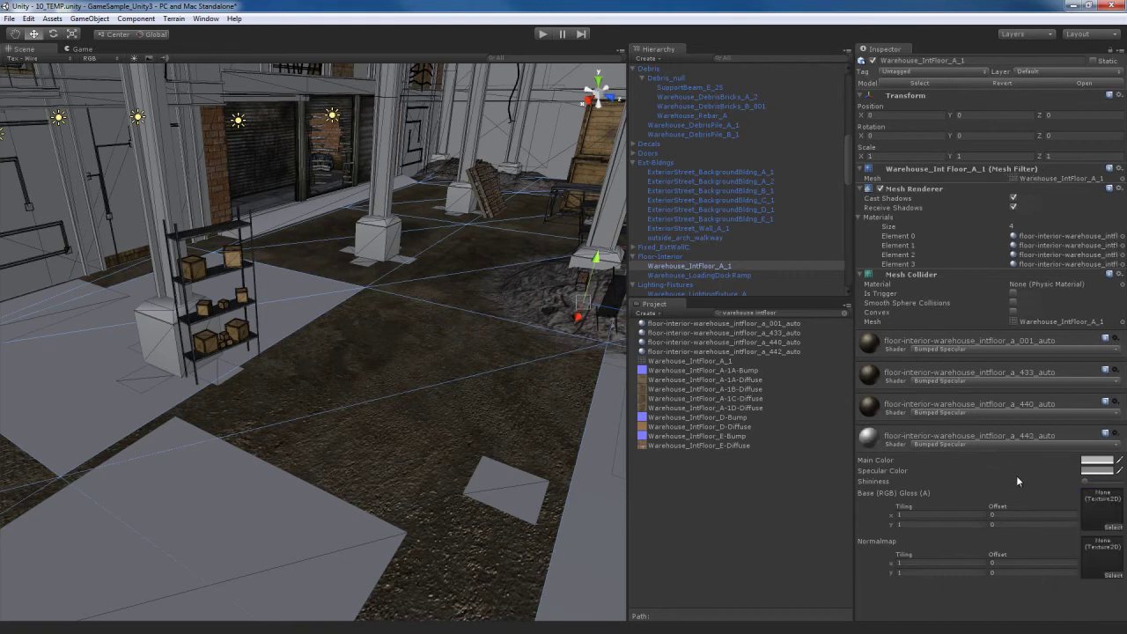
Assign Warehouse_IntFloor_A-1D-Diffuse as base texture and a floor bump texture as normalmap of floor material a_442.
left_click_drag(710, 407, 1098, 509)
left_click_drag(731, 435, 1109, 555)
right_click_drag(437, 340, 418, 364)
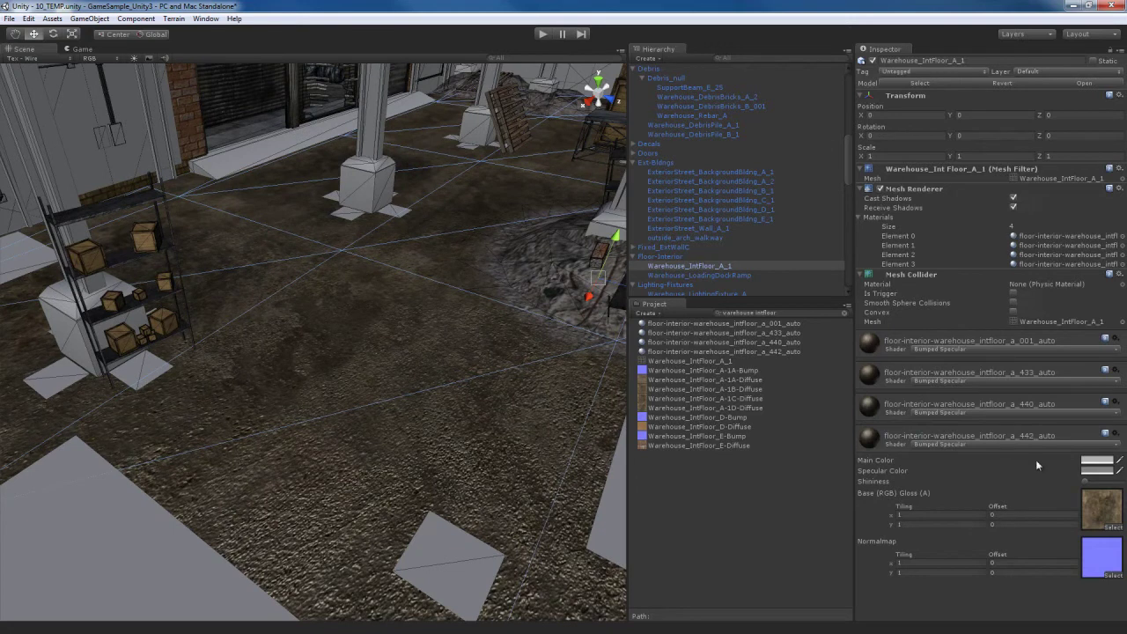
Enable and apply Generate Alpha from Greyscale for the textures Warehouse_IntFloor_A-1A-Diffuse and Warehouse_IntFloor_A-1B-Diffuse.
left_click(712, 381)
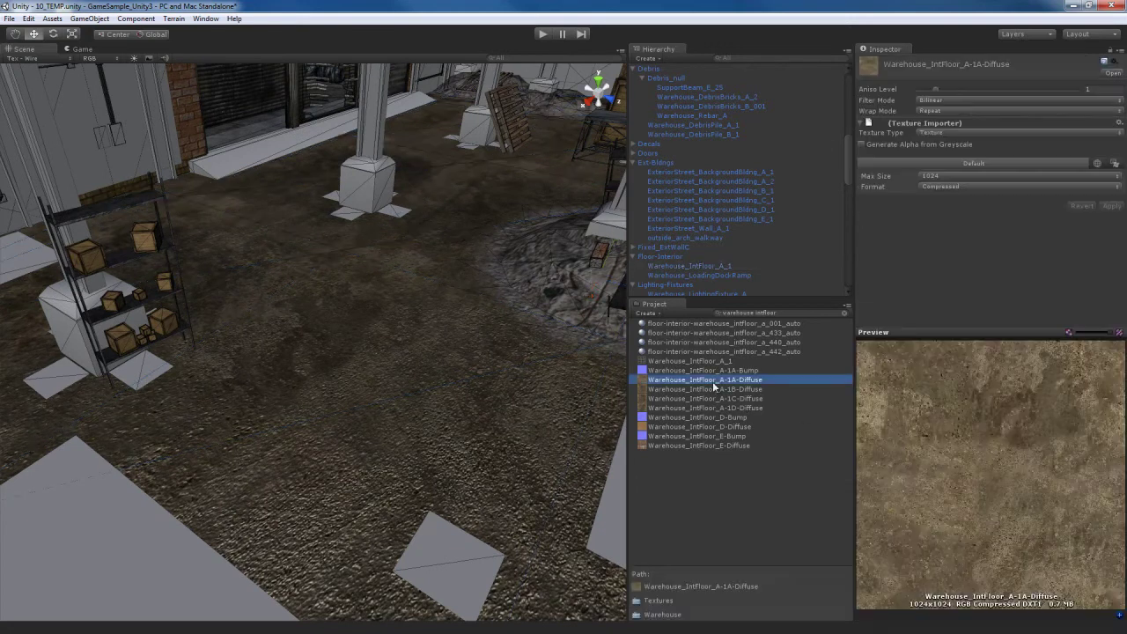
left_click(924, 145)
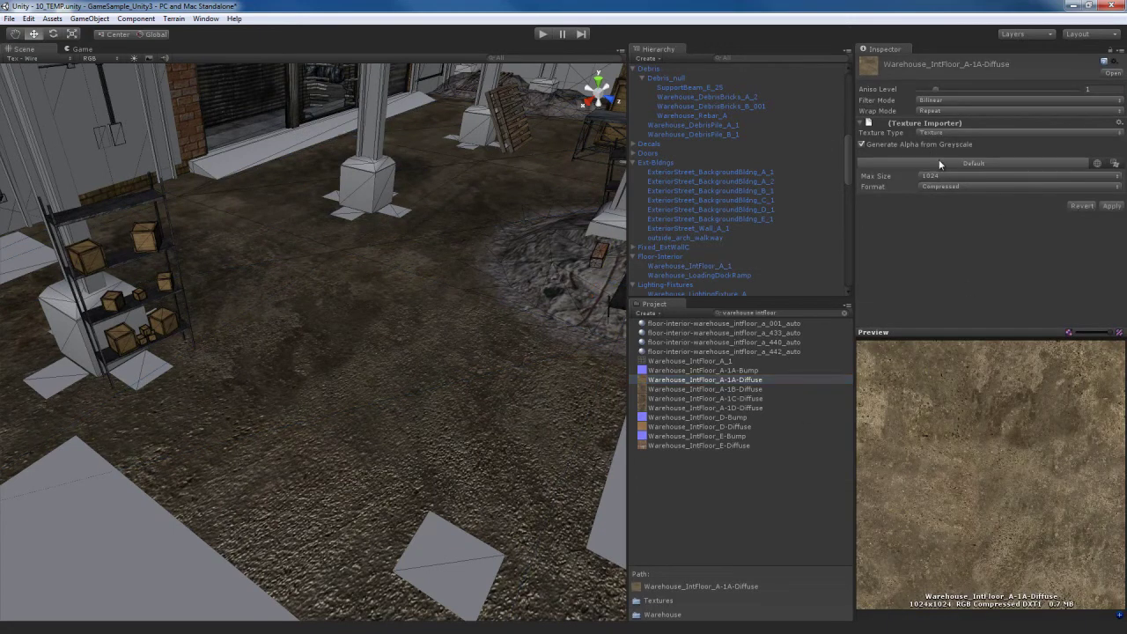
left_click(1113, 208)
left_click(722, 389)
left_click(926, 145)
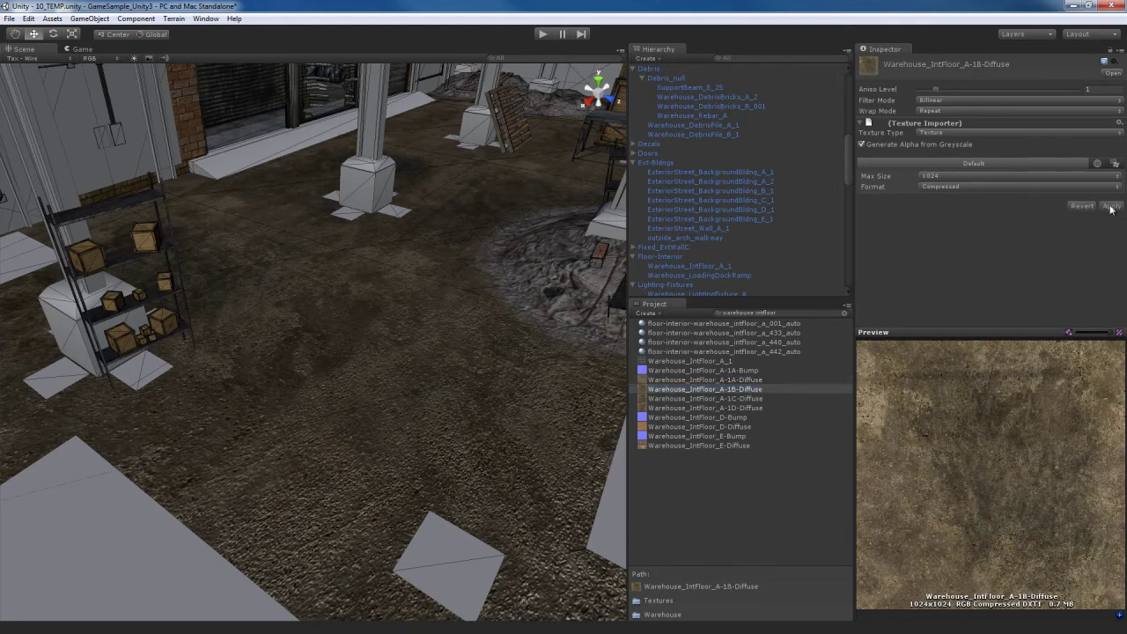
left_click(1112, 206)
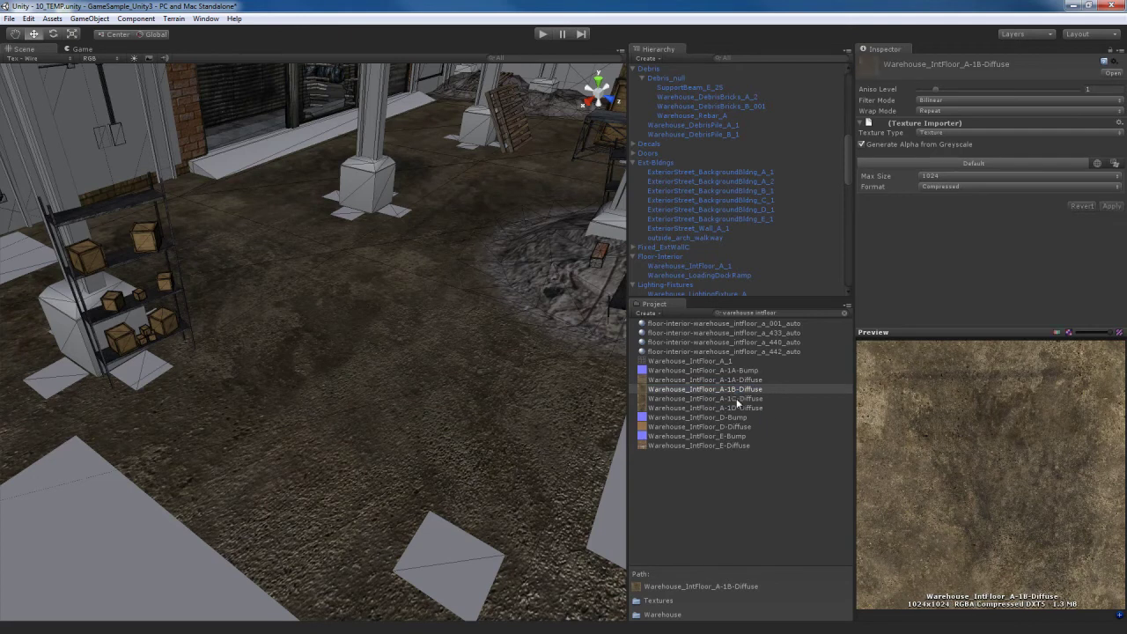
Enable and apply Generate Alpha from Greyscale for the texture Warehouse_IntFloor_A-1D-Diffuse.
left_click(736, 398)
left_click(729, 407)
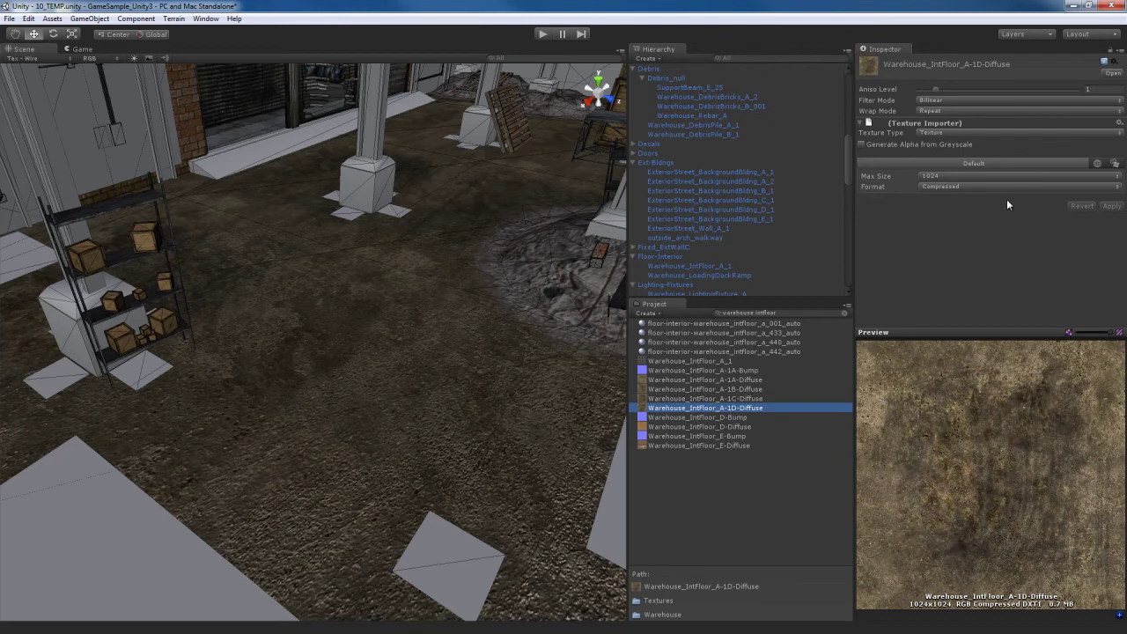
left_click(1122, 207)
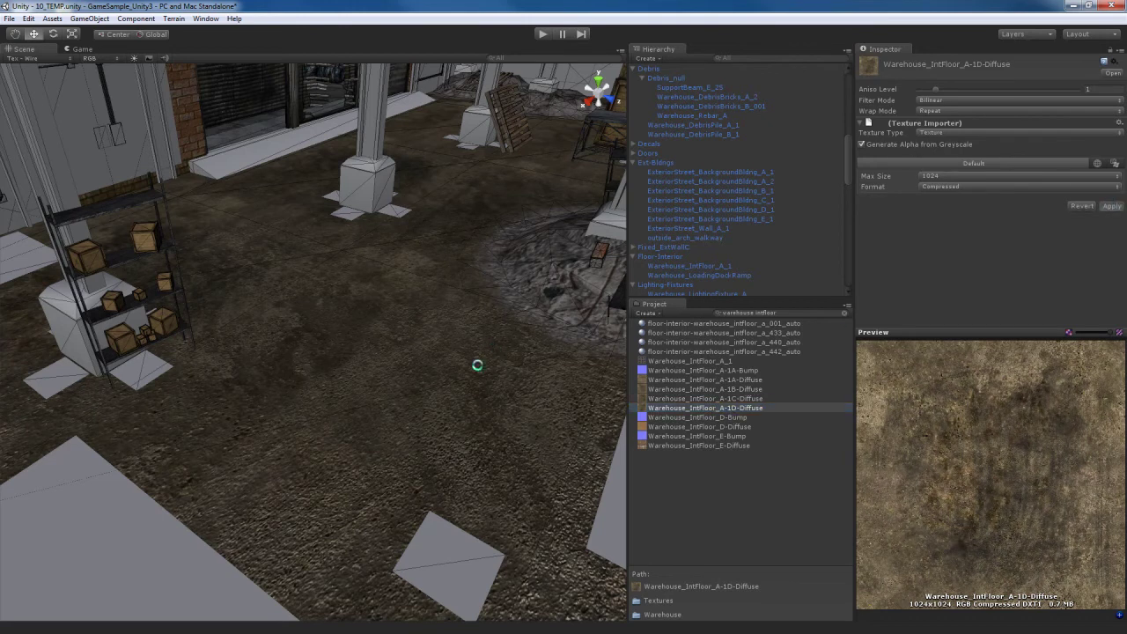
Select the floor decal Warehouse_DecalDirt_C_001, expand its material and set the shader to Transparent/Cutout/Bumped Specular.
left_click_drag(430, 402, 485, 389, "alt")
right_click_drag(485, 389, 515, 423)
left_click(489, 406)
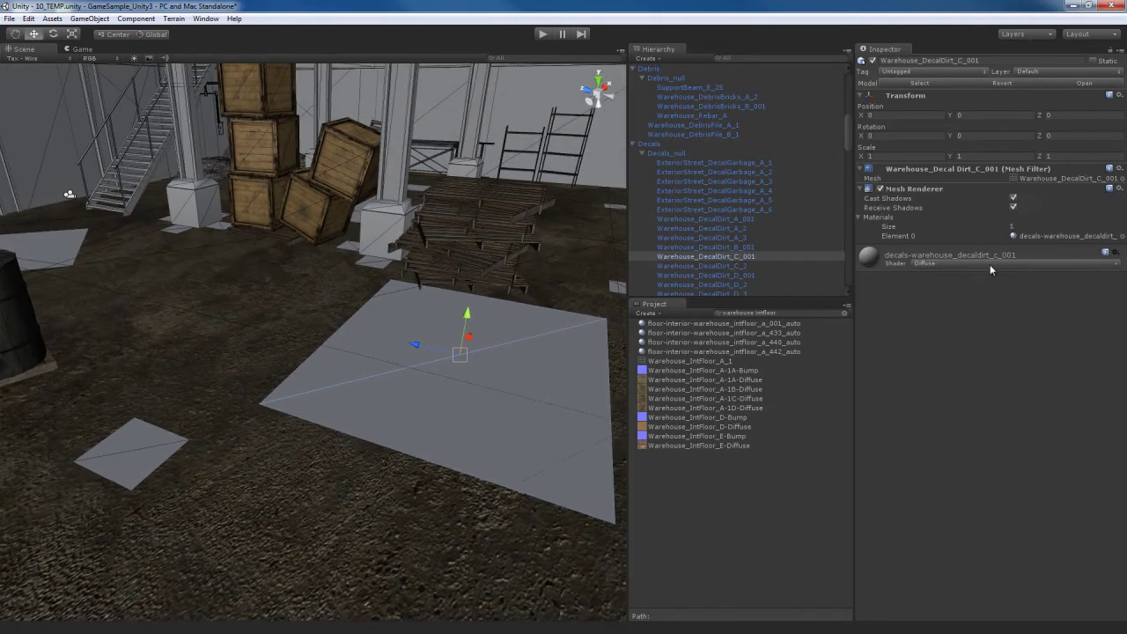
left_click(1023, 262)
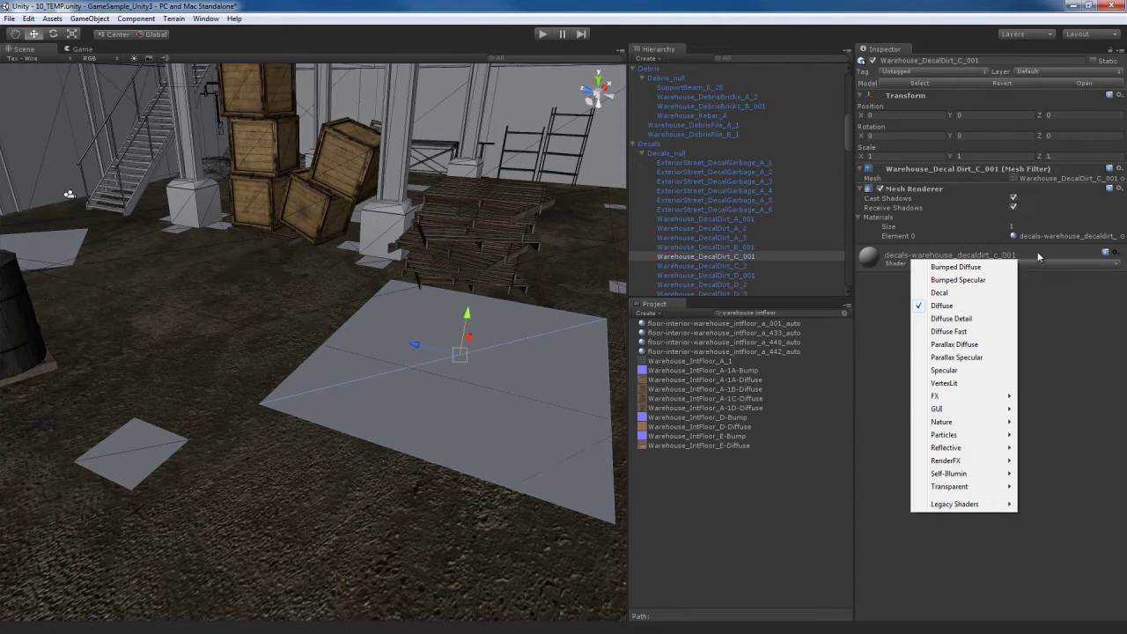
left_click(1038, 251)
left_click(989, 264)
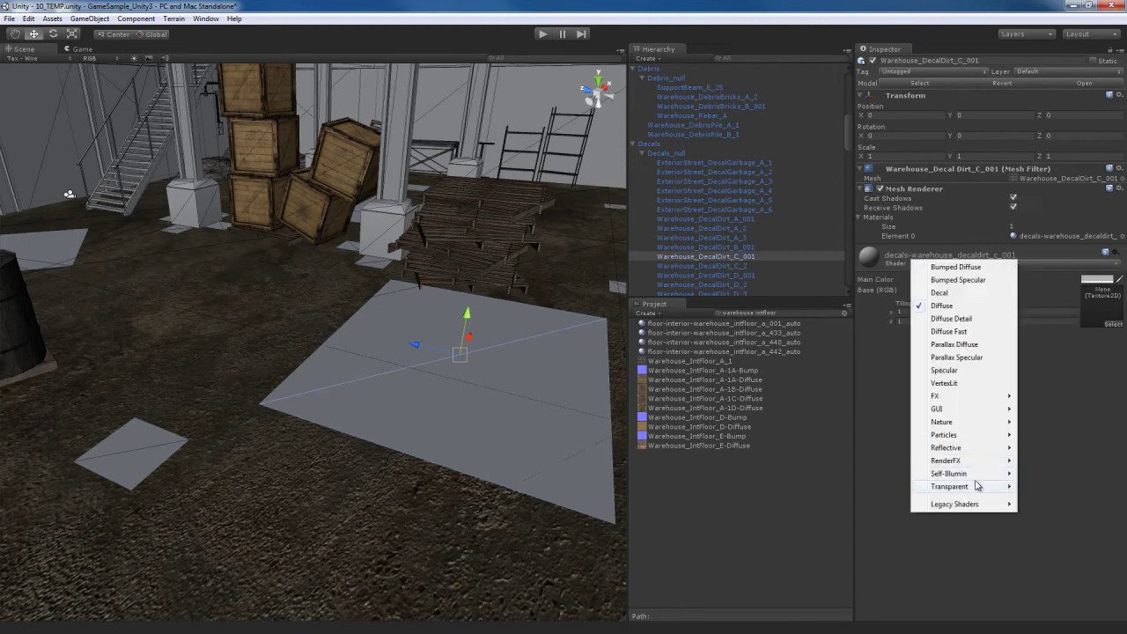
mouse_move(992, 490)
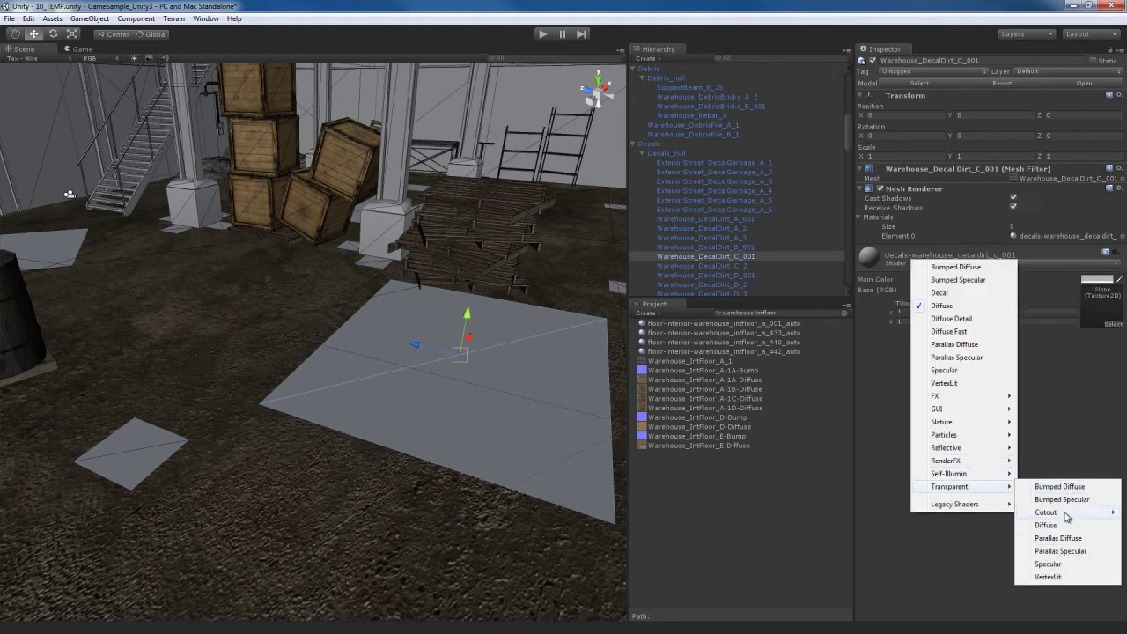
mouse_move(1068, 513)
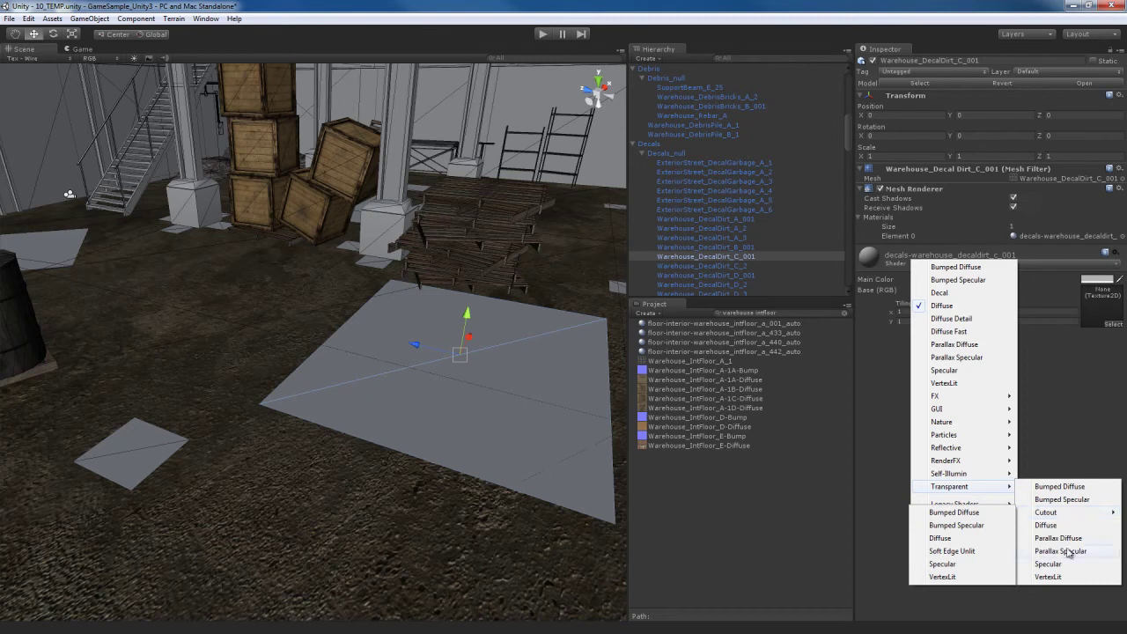
left_click(957, 525)
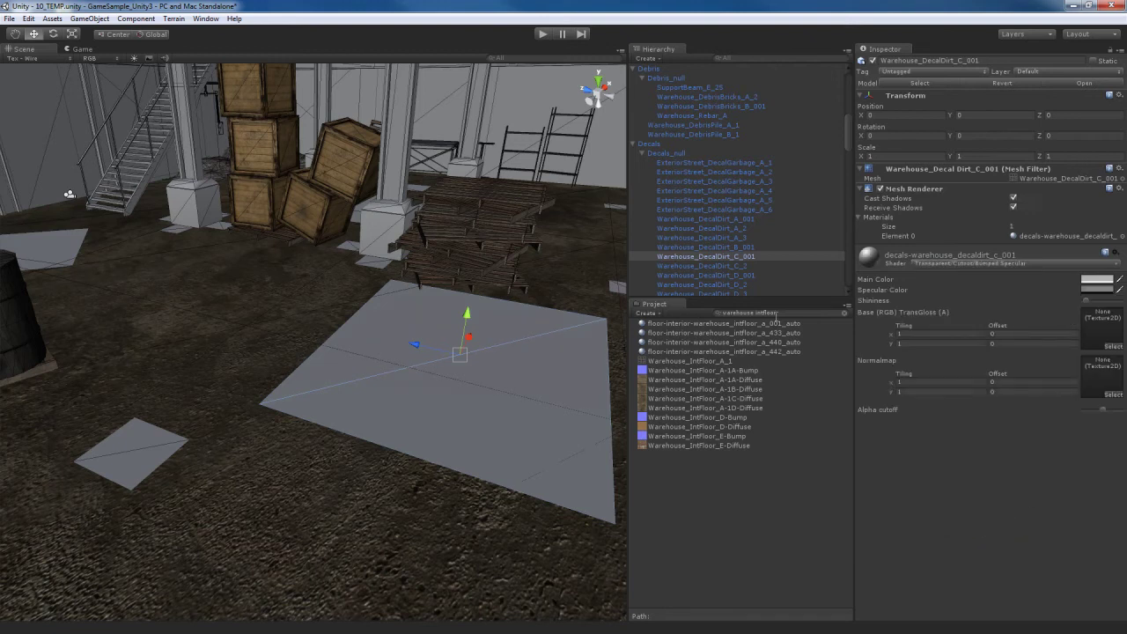
Find the decaldirt textures, assign Warehouse_DecalDirt_C-Diffuse as base texture and Warehouse_DecalDirt_C-Bump as normalmap, and fix the bump texture's normal map marking.
left_click(782, 314)
type("decal")
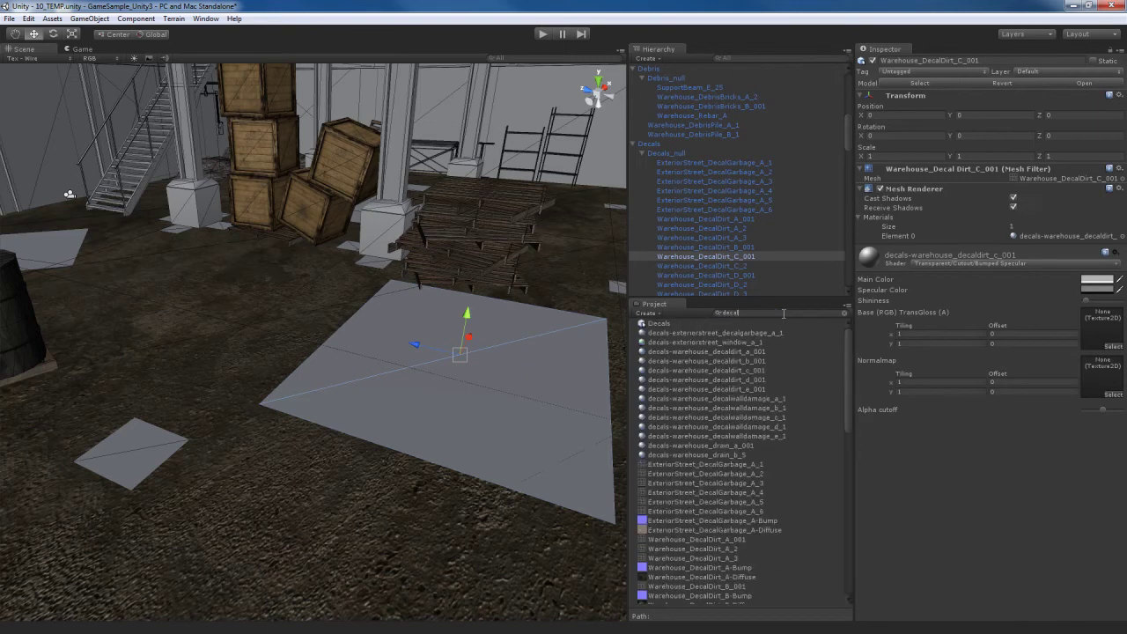
type("dirt")
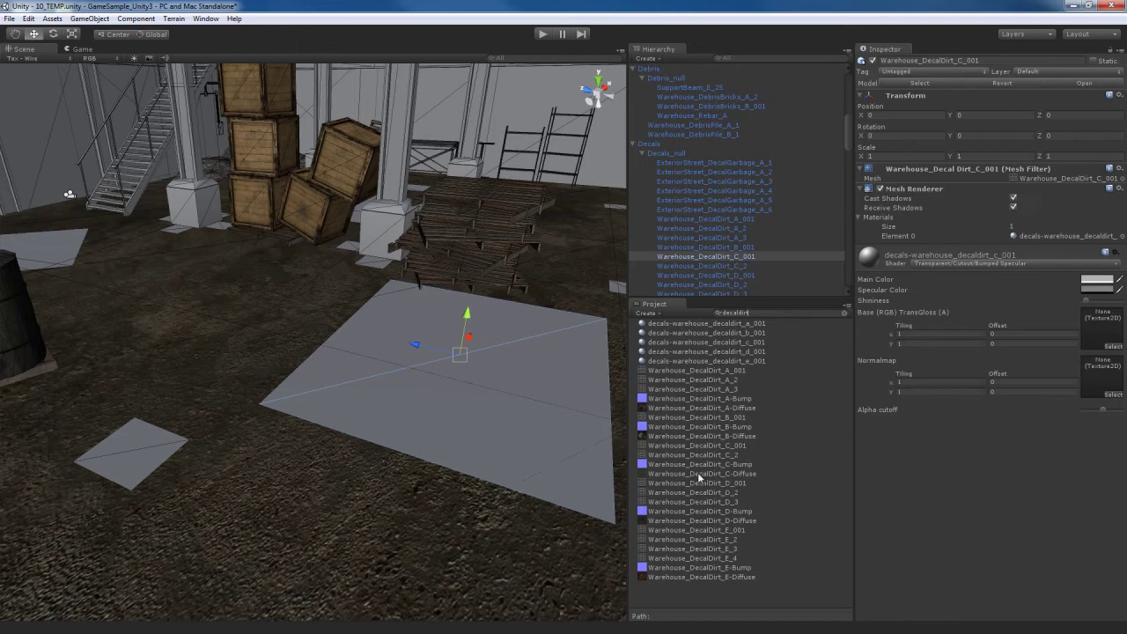
left_click_drag(698, 474, 1101, 335)
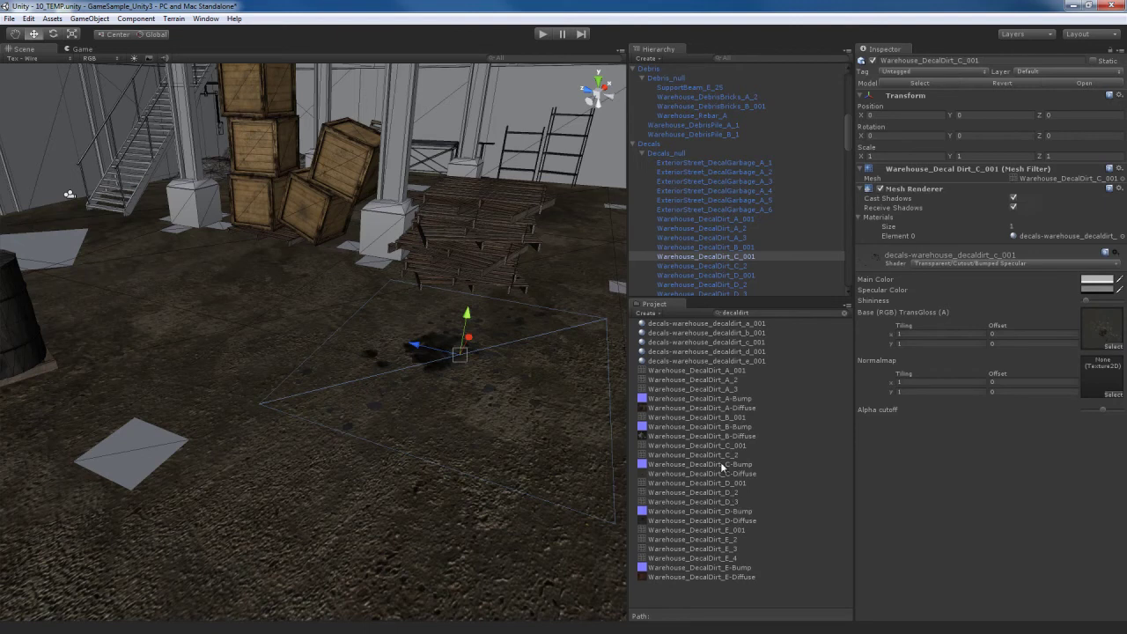
left_click_drag(712, 463, 1101, 384)
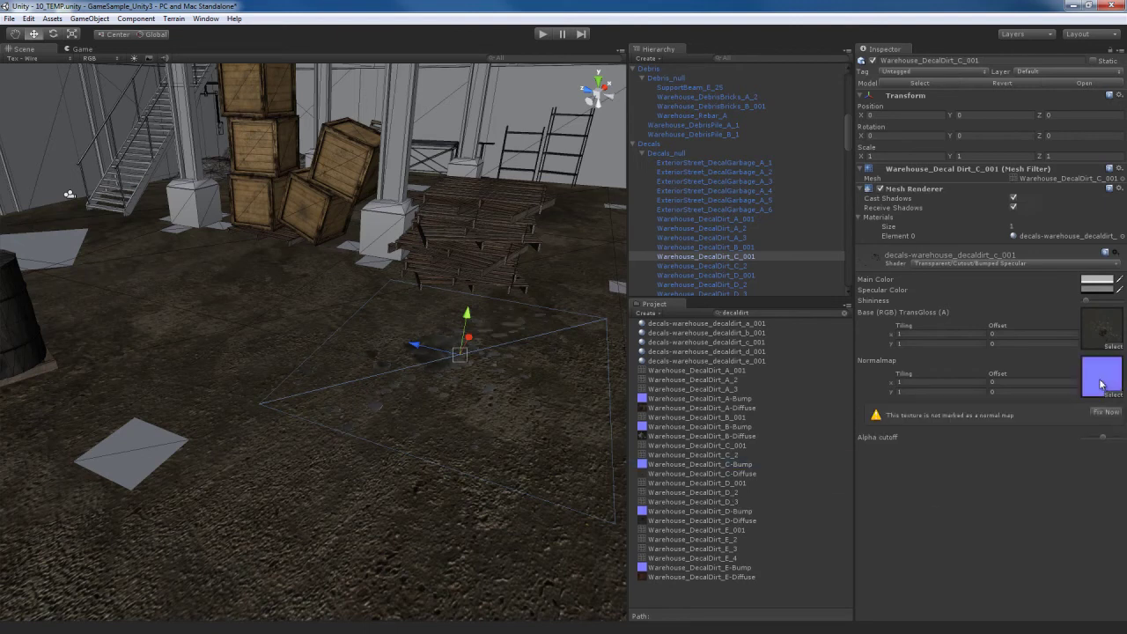
left_click(1105, 412)
Select the floor decal Warehouse_DecalDirt_B_001 beside the rubble pile and set its material's shader to Transparent/Cutout/Bumped Specular.
left_click_drag(506, 402, 333, 452, "alt")
left_click_drag(537, 378, 385, 363, "alt")
left_click(392, 363)
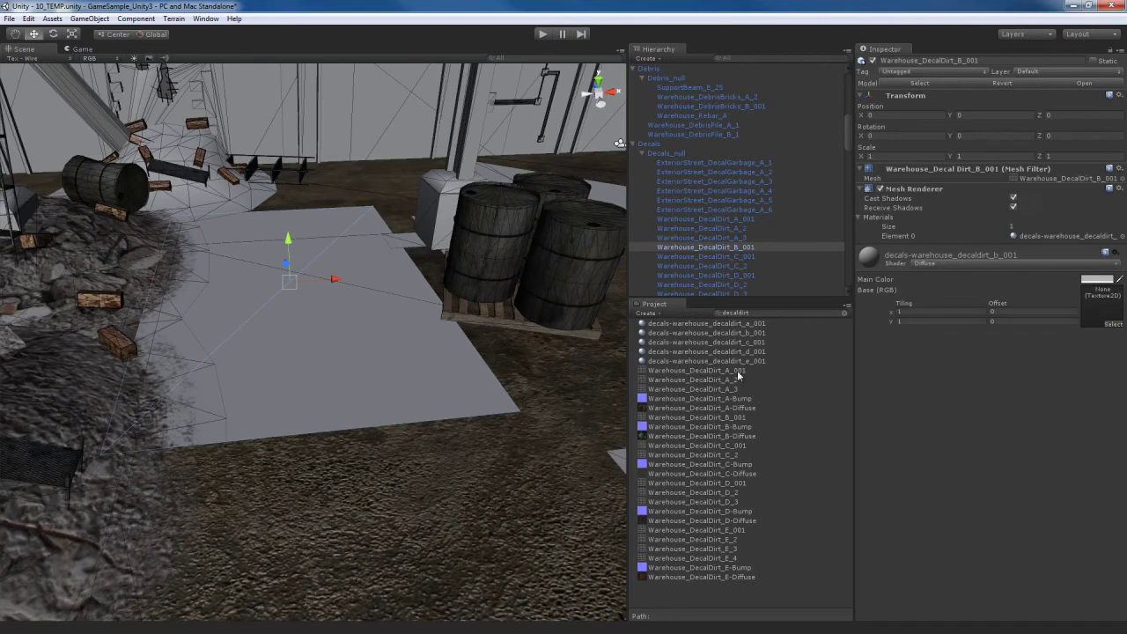
left_click(1017, 263)
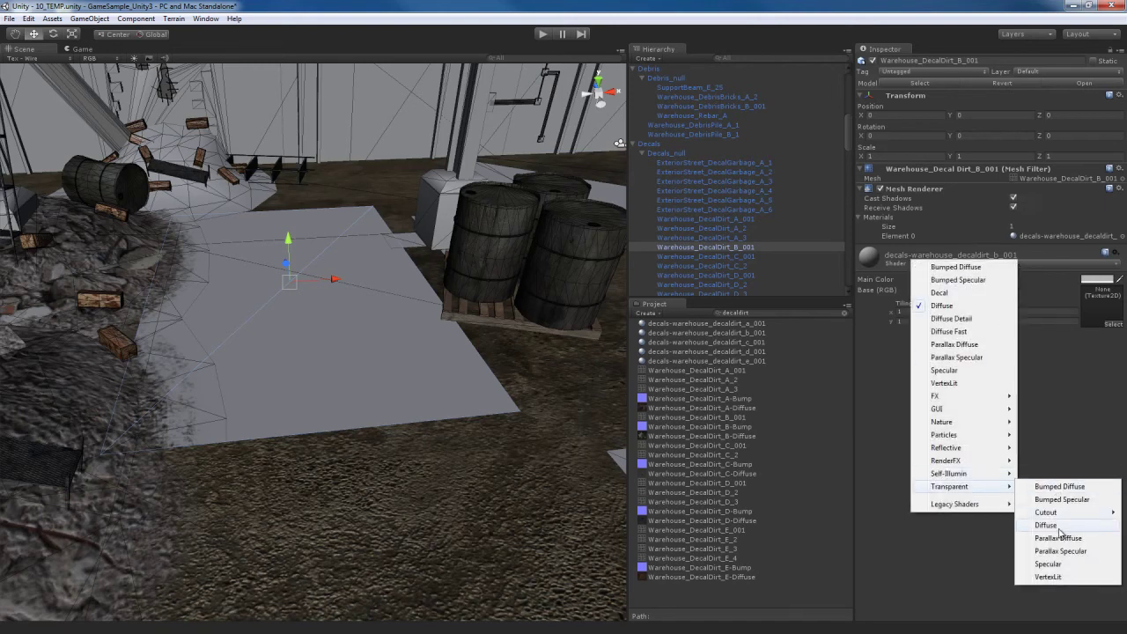
left_click(957, 524)
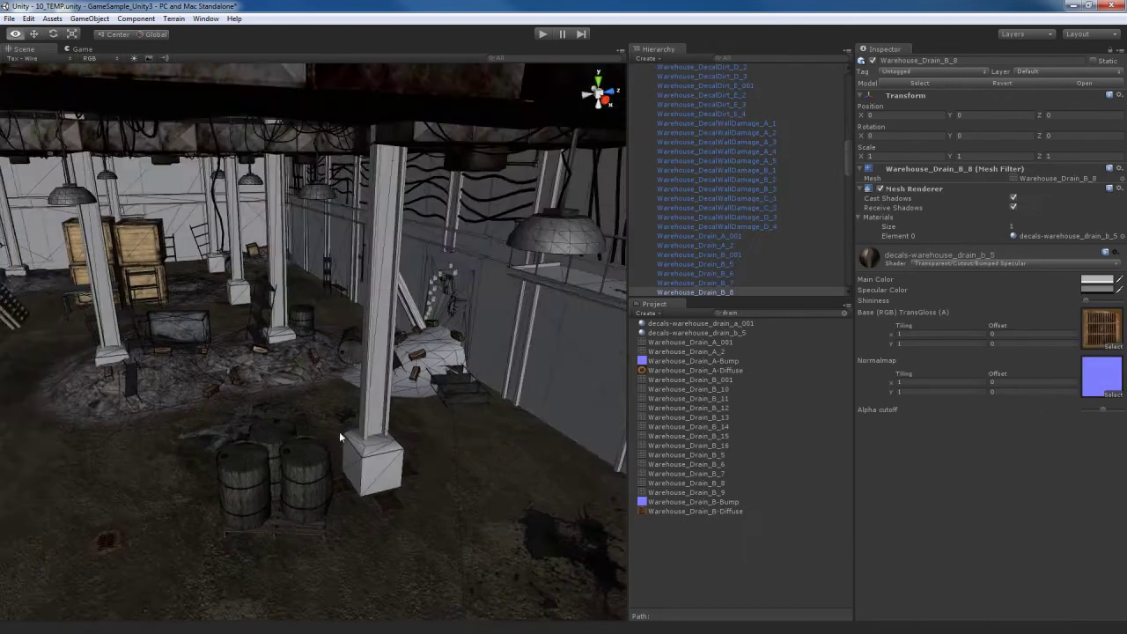
Inspect the warehouse interior from several viewpoints, examining the textured floor, dirt decals, drains, crates and loading dock ramp.
left_click_drag(339, 431, 412, 378, "alt")
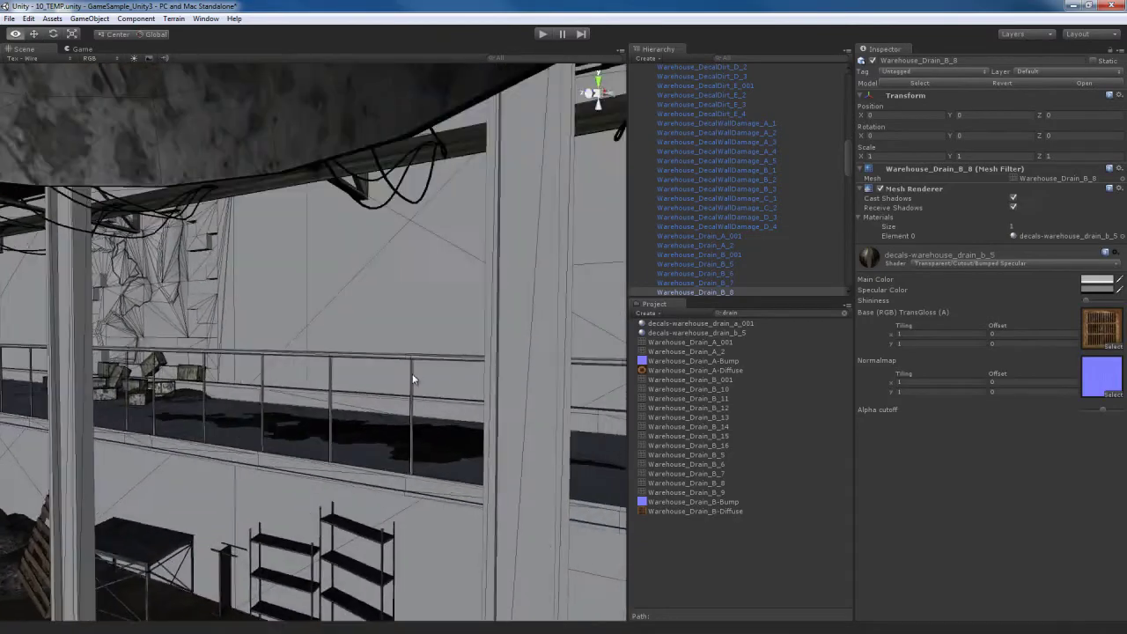
right_click_drag(412, 374, 319, 378)
key("d")
key("w")
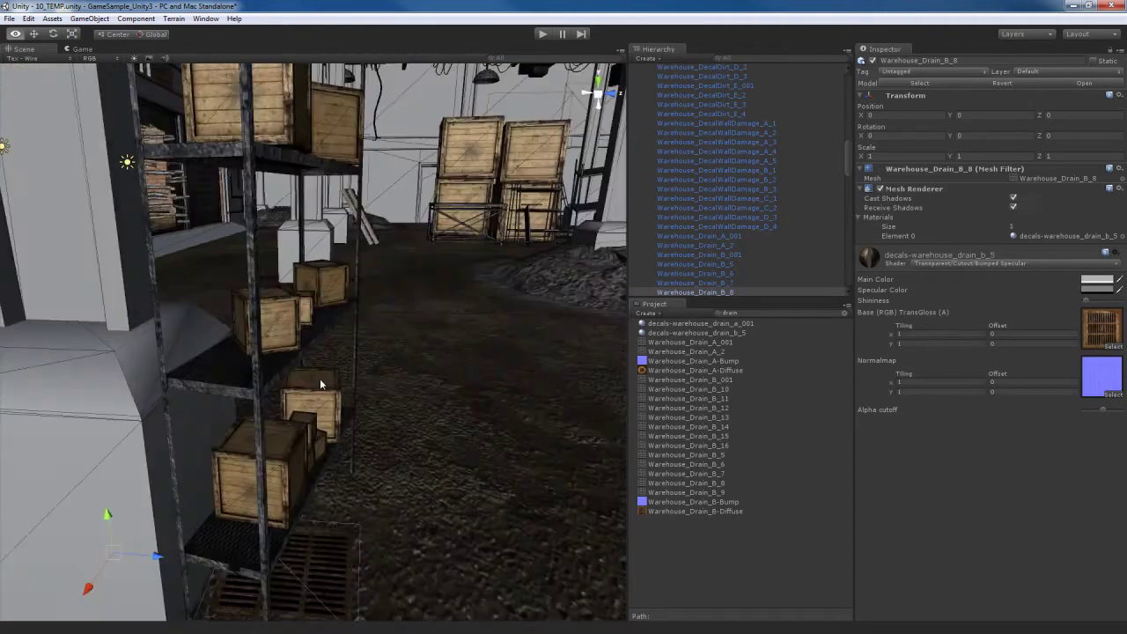
left_click_drag(319, 384, 400, 417, "alt")
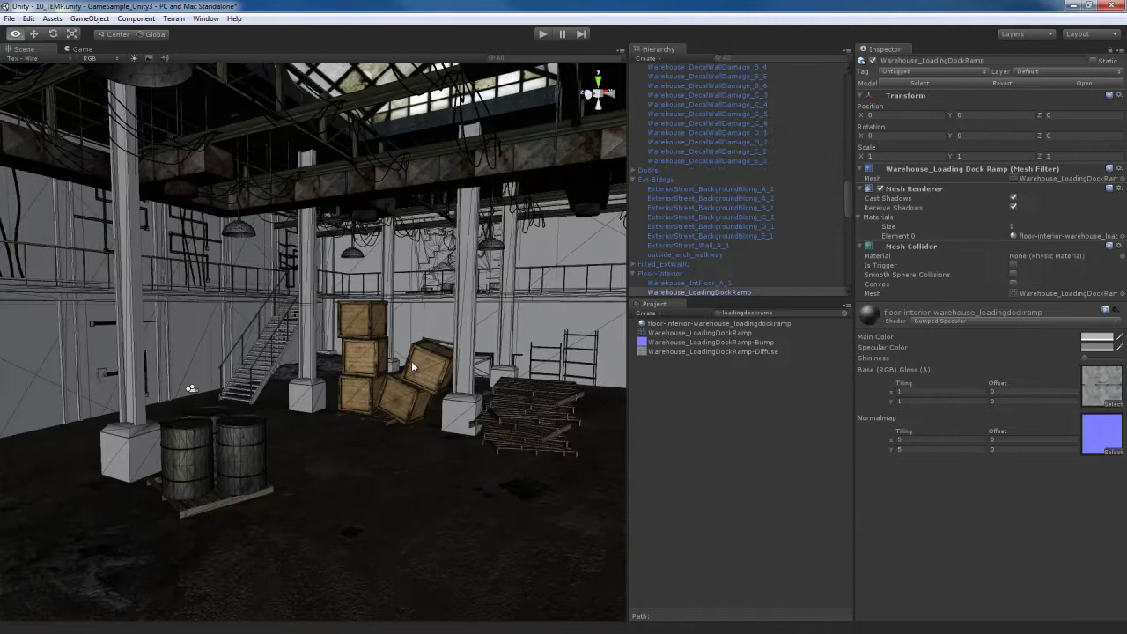
mouse_move(411, 361)
left_mouse_down("alt")
mouse_move(535, 387)
mouse_move(415, 383)
left_mouse_up("alt")
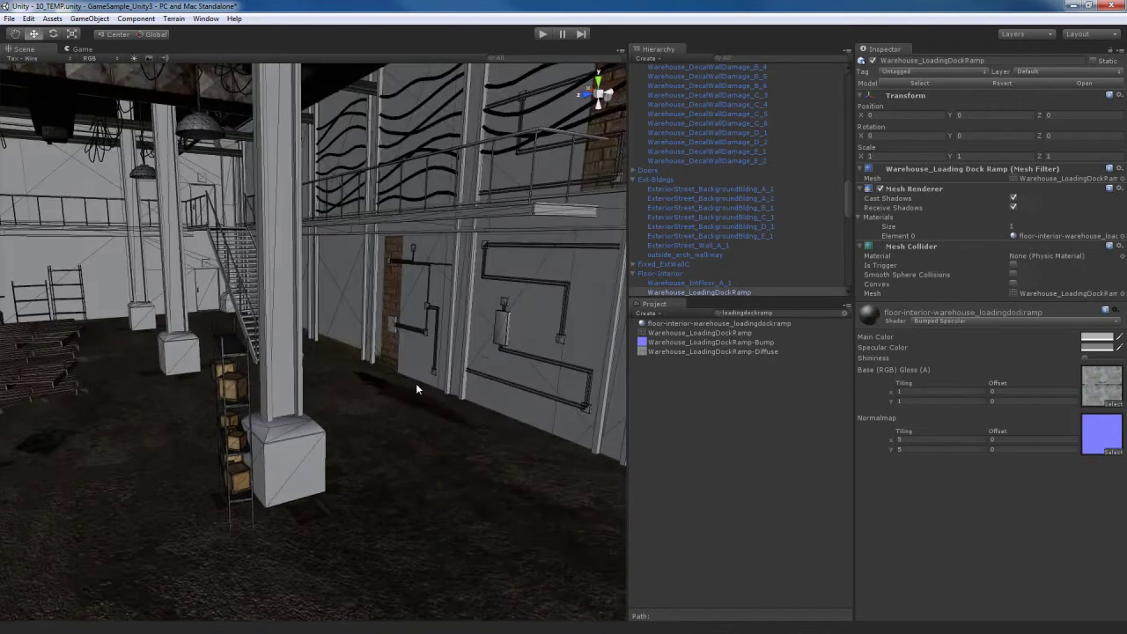
right_click_drag(282, 380, 462, 379)
left_click_drag(462, 377, 361, 393, "alt")
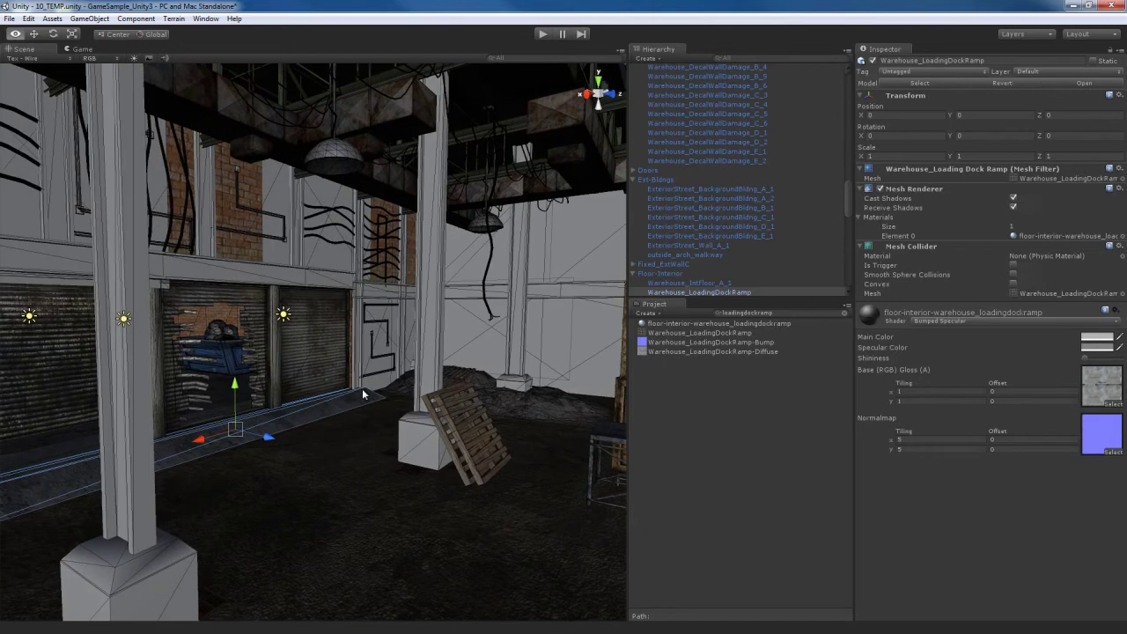
right_click_drag(395, 391, 378, 391)
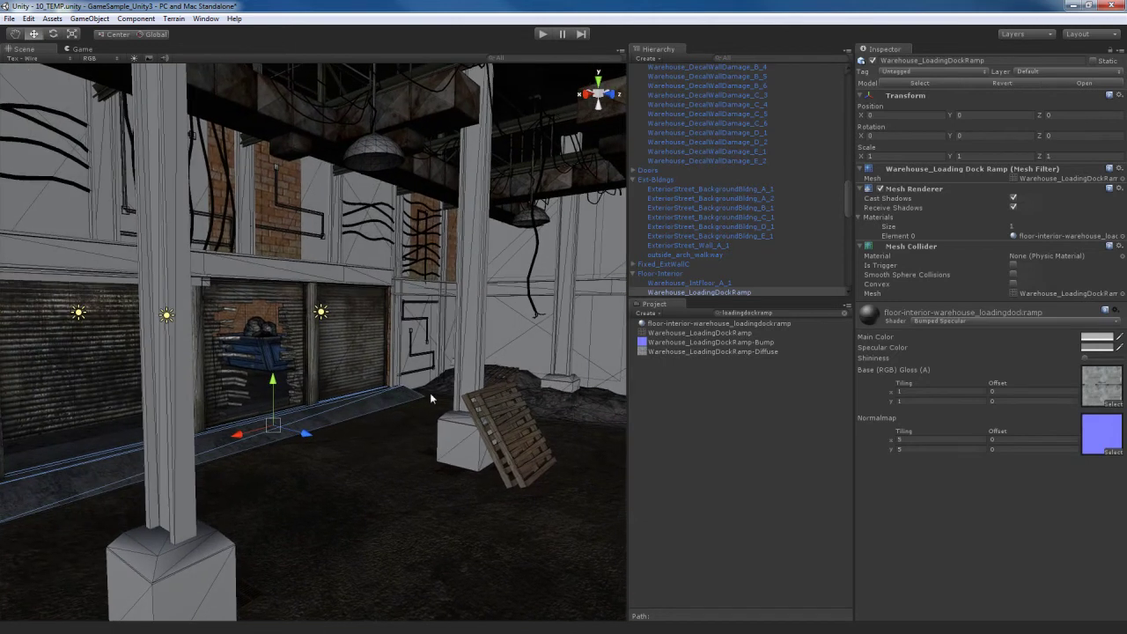